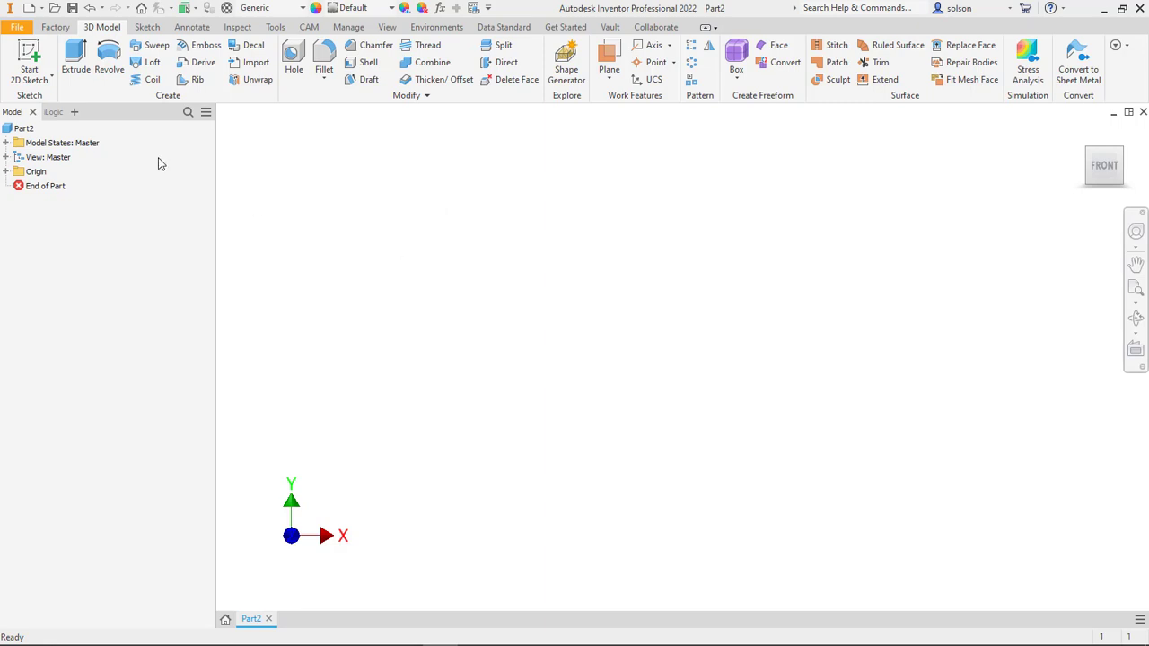
Step: Start a sketch on the XY plane and draw a centre rectangle from the origin, defining its width as Length = 4 in
click(25, 59)
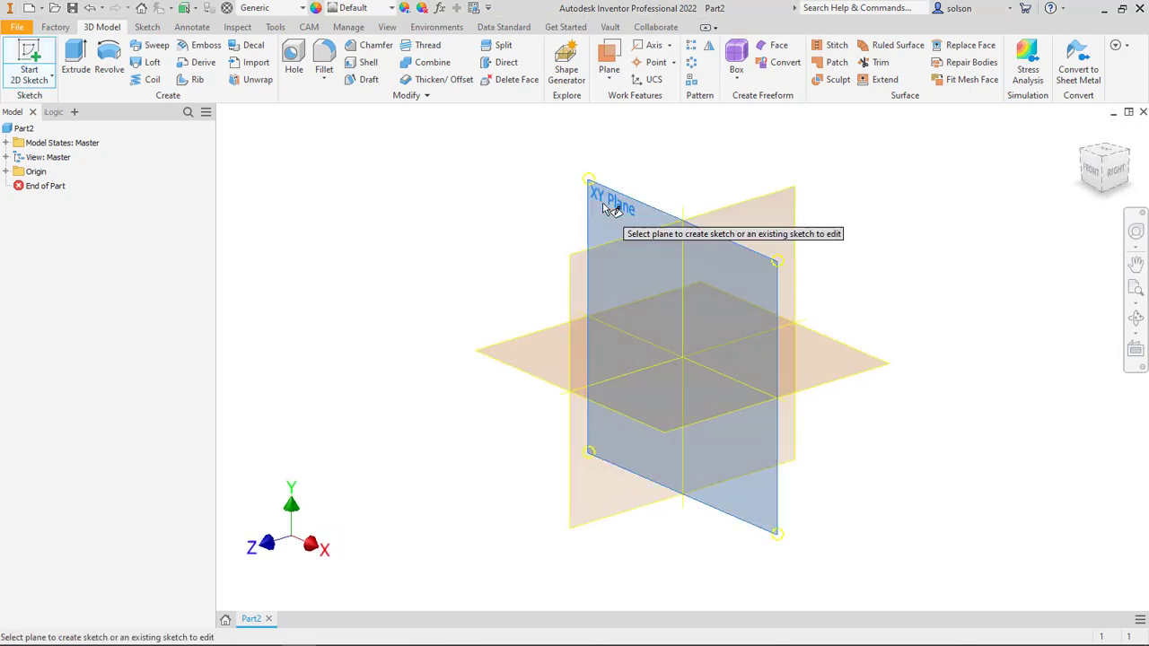
click(605, 201)
click(183, 59)
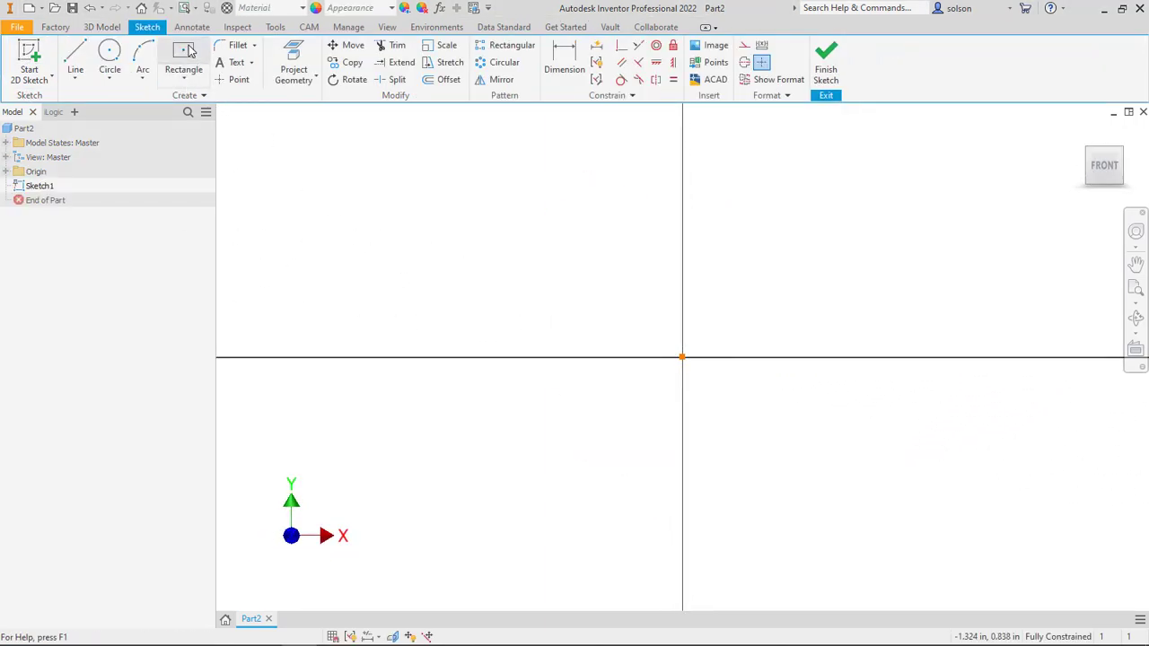
click(682, 357)
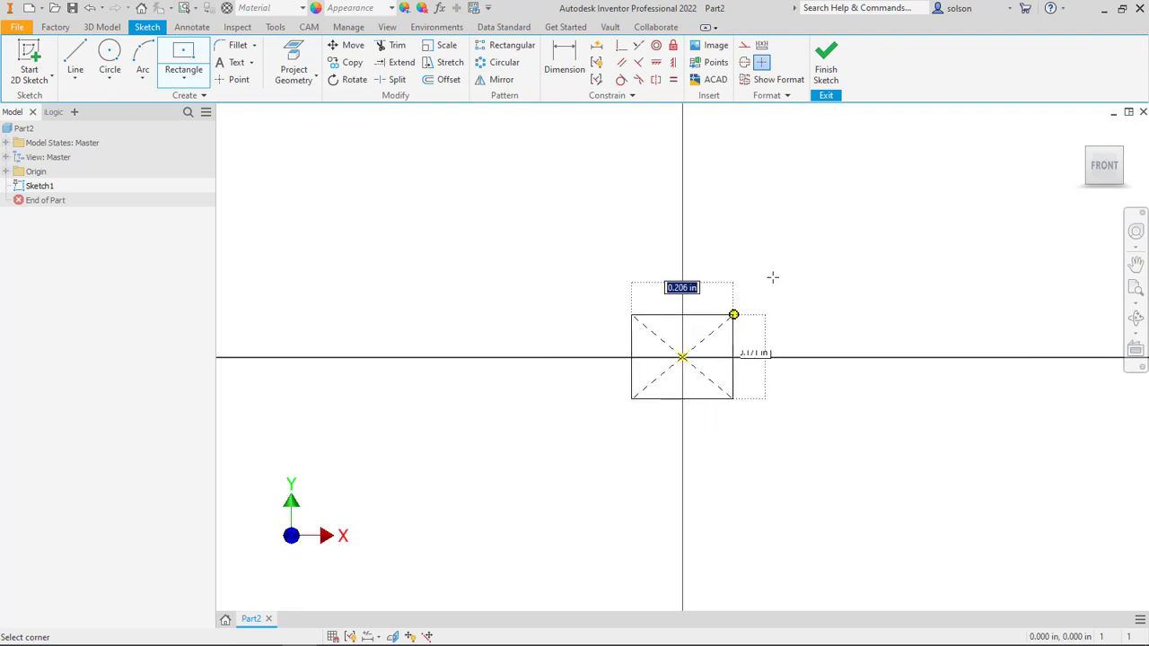
text(1)
text(eight)
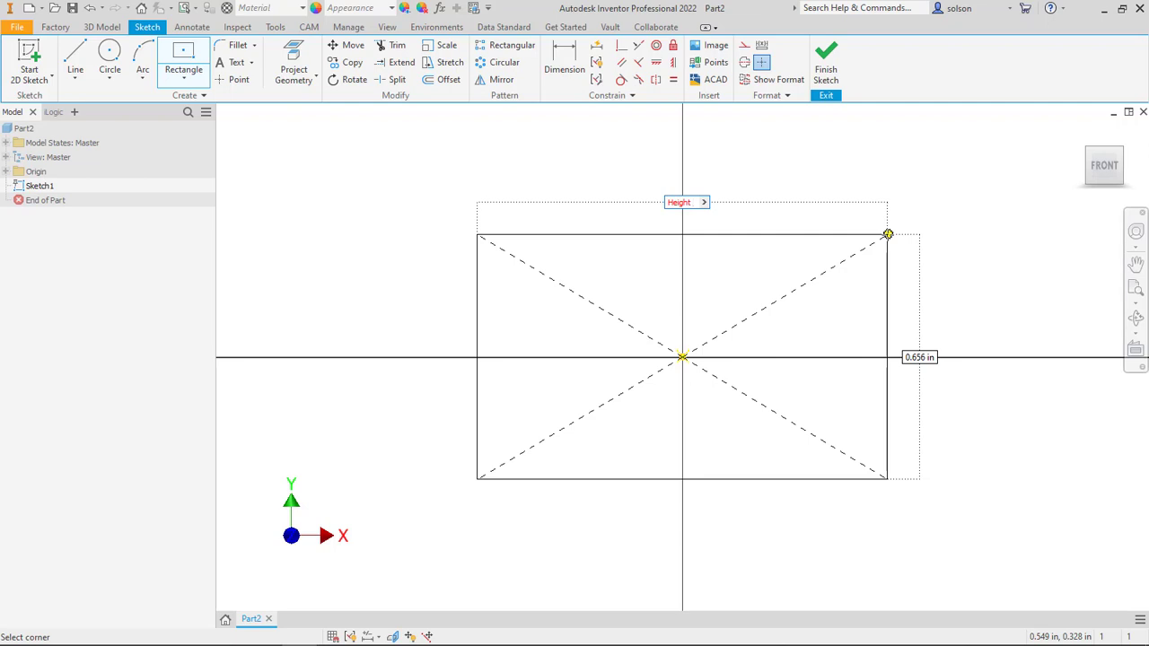
key(BackSpace)
key(BackSpace)
key(BackSpace)
key(BackSpace)
key(BackSpace)
key(BackSpace)
text(Length)
text( =)
text( 4)
key(Tab)
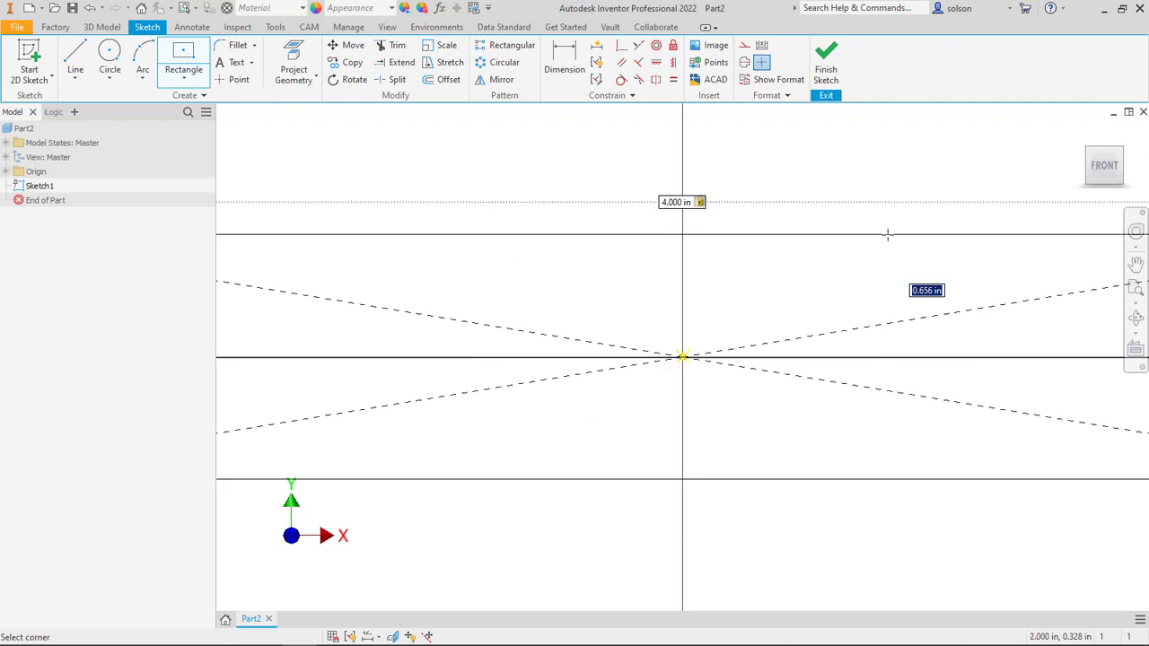
Step: Define the rectangle's vertical size as Height = 2 in and finish the sketch
text(Height = 2)
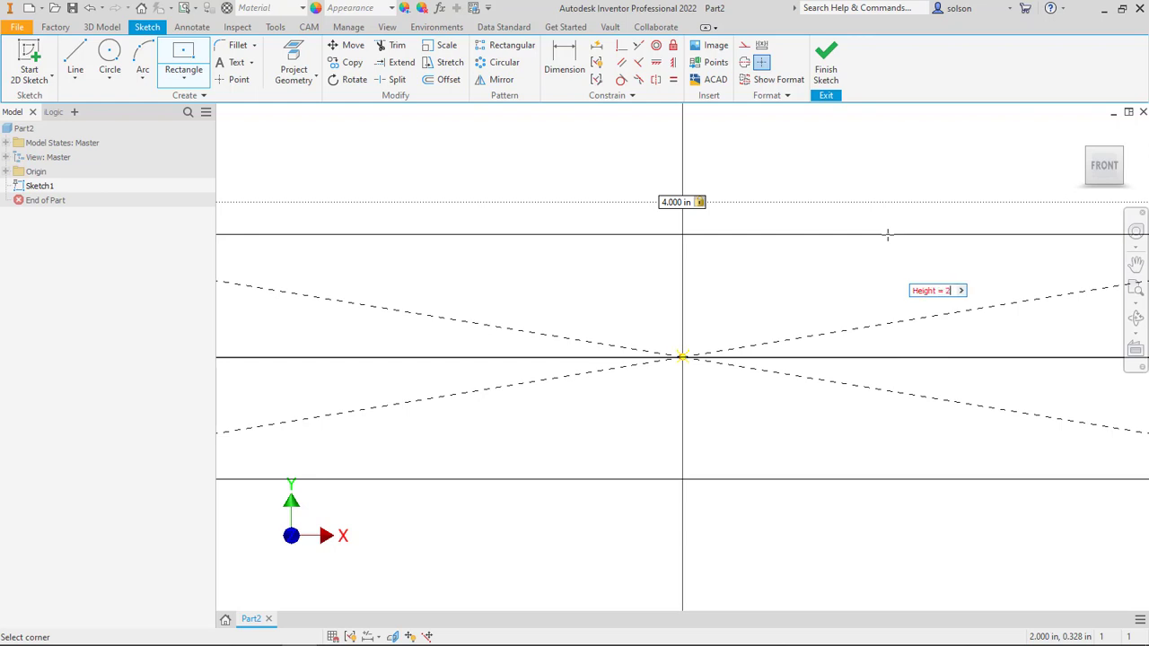
key(Return)
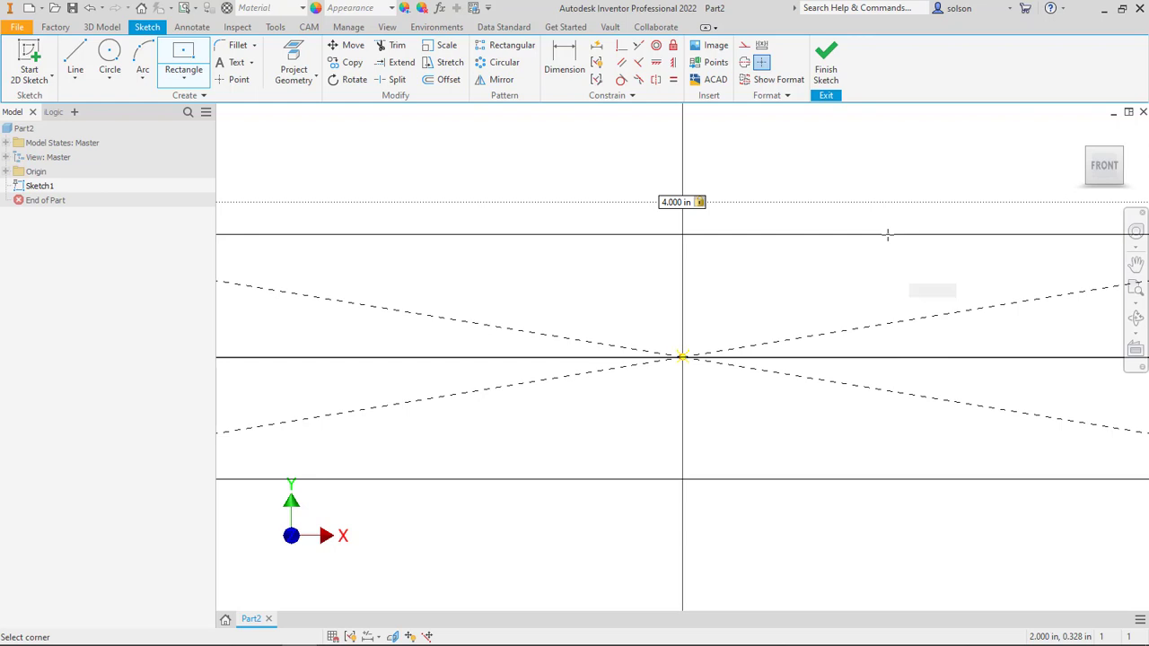
scroll(888, 234, down, 3)
middle_drag(888, 234, 779, 275)
click(826, 66)
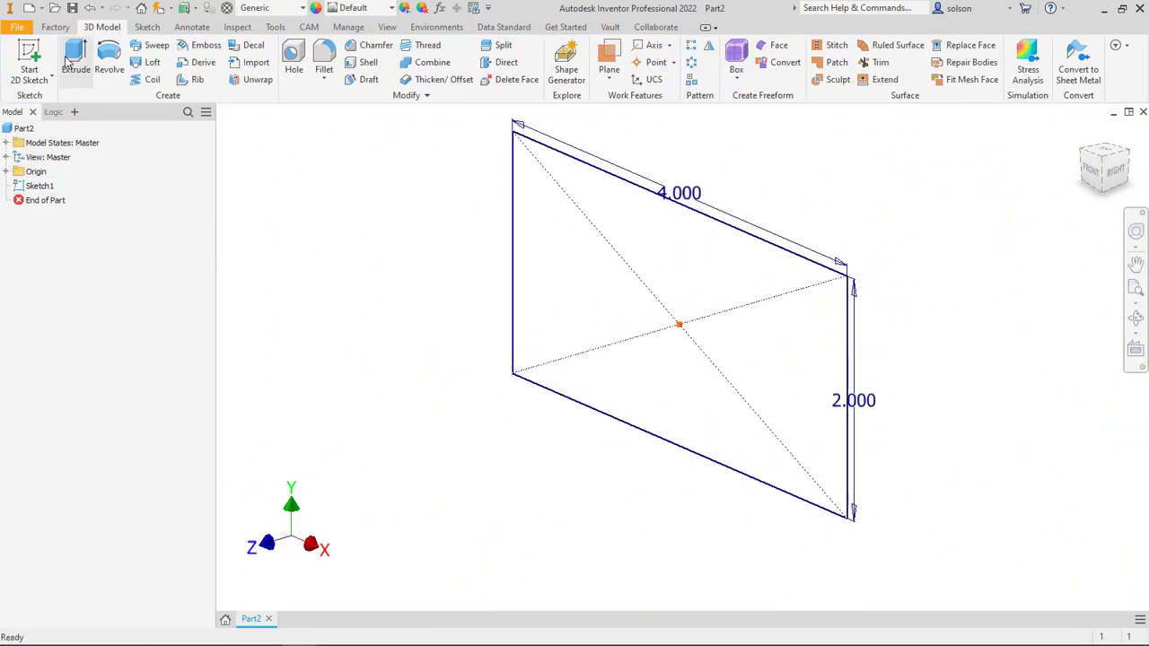
Step: Extrude the rectangle profile with its distance defined as THK=.5
click(76, 59)
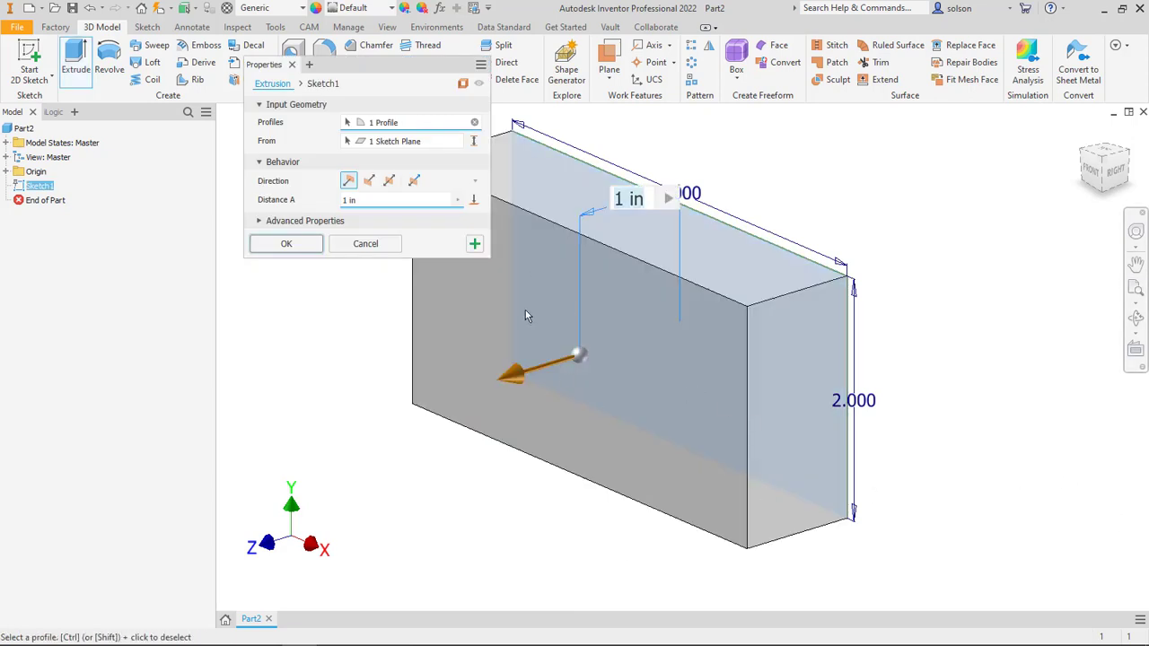
click(356, 202)
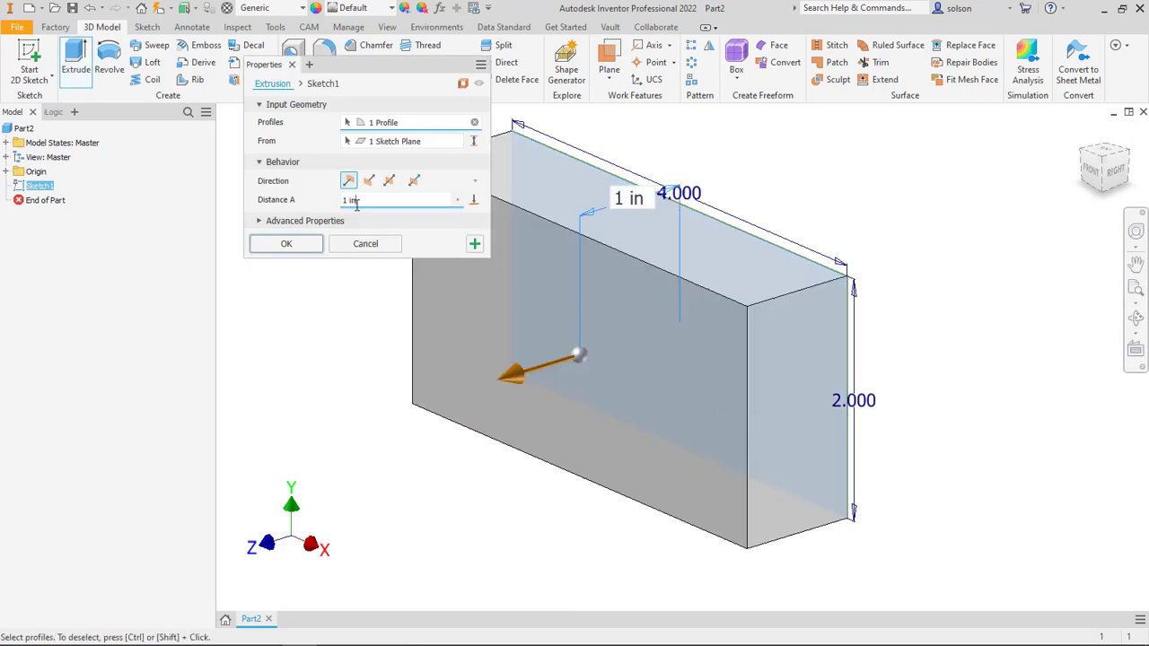
text(THK=.5)
key(Return)
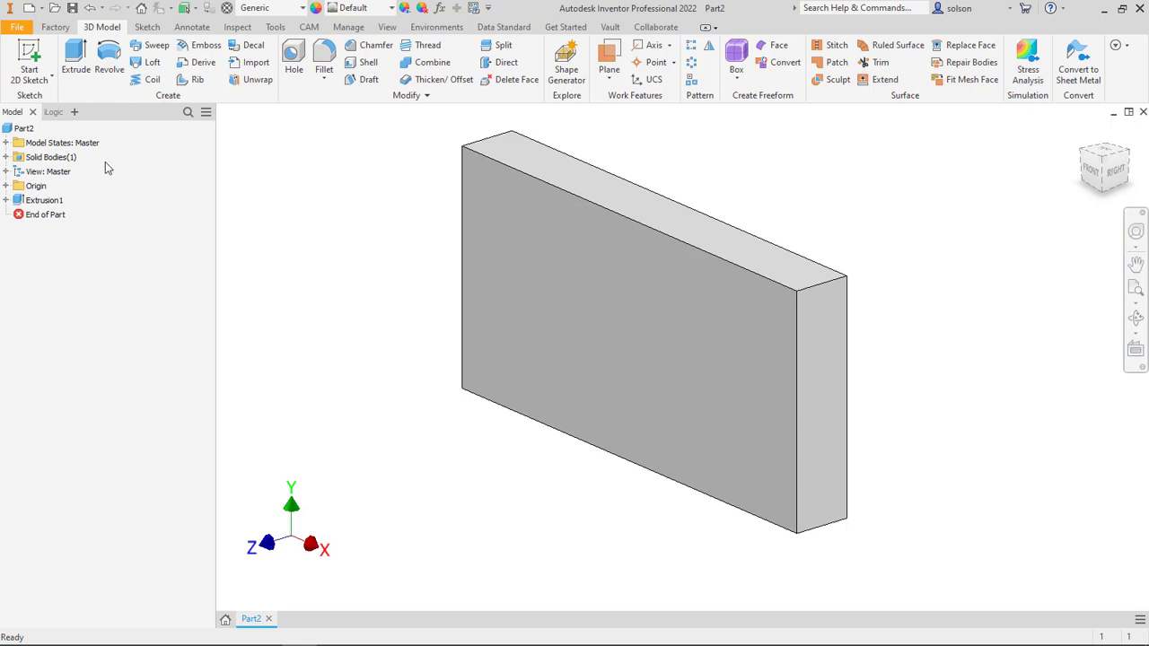
Step: Expand the model states and create two new ones beyond Master
click(6, 143)
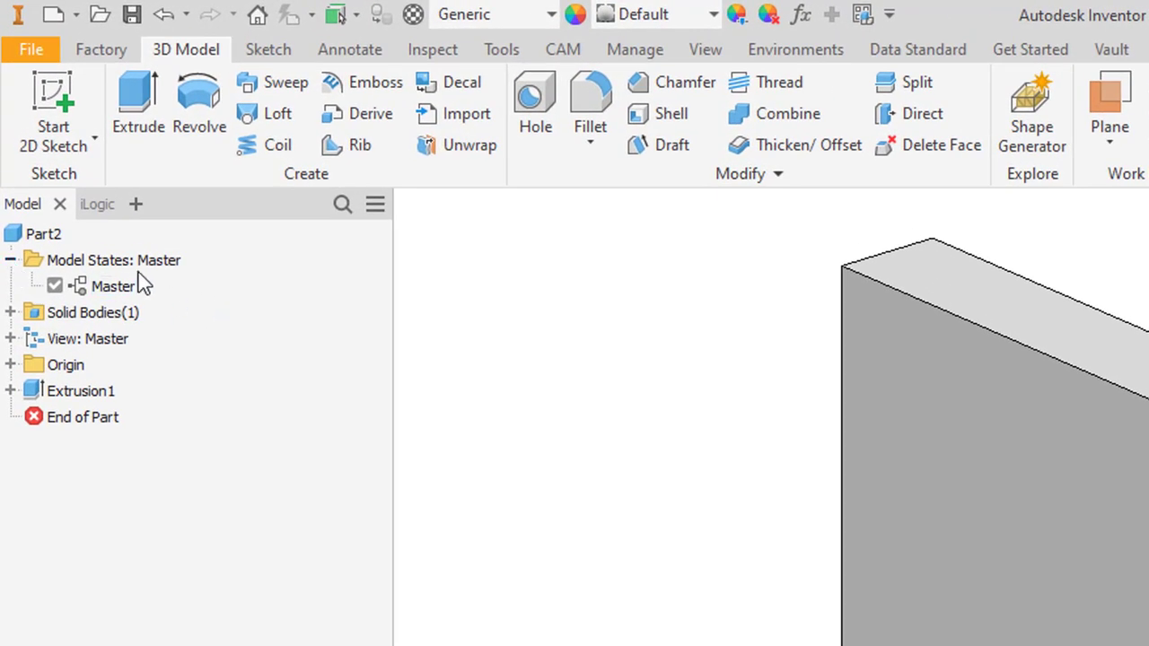
click(135, 287)
right_click(123, 263)
click(178, 305)
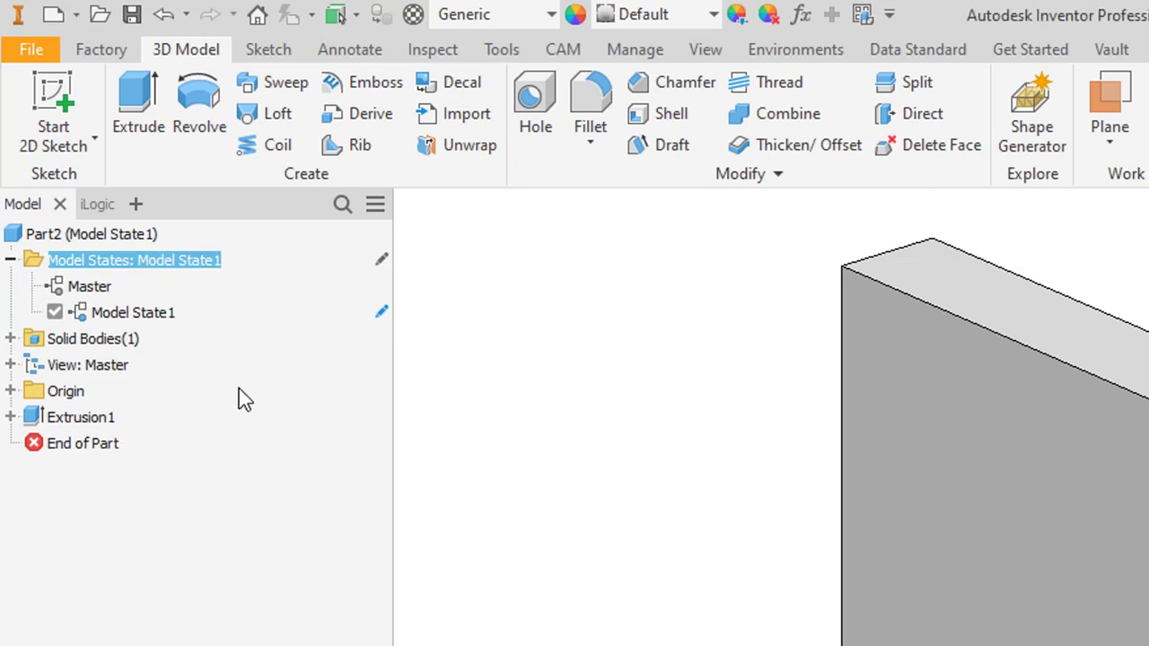
right_click(133, 265)
click(178, 308)
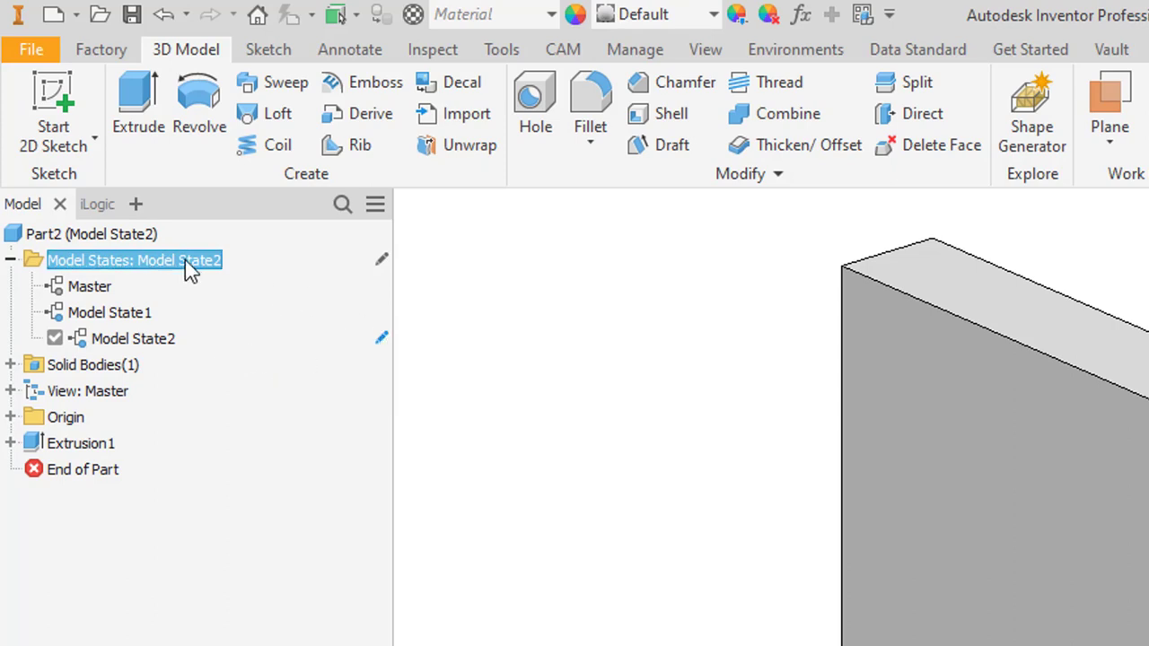
Step: Keep Model State2 active and set the editing scope to Edit Member Scope
double_click(158, 345)
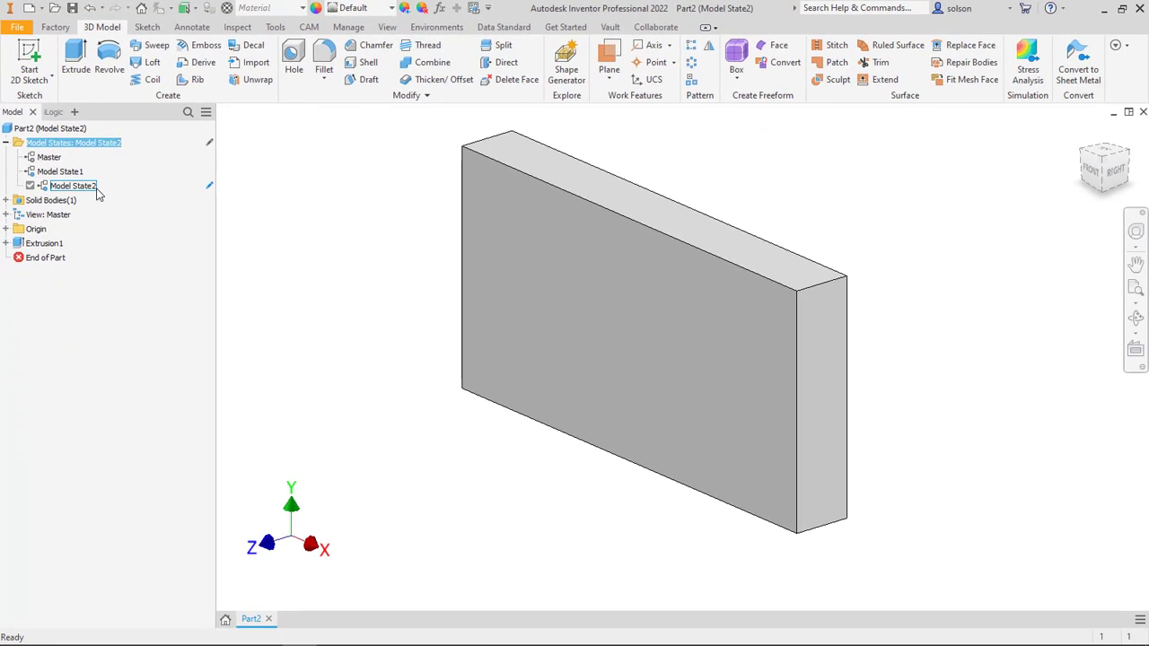
click(335, 171)
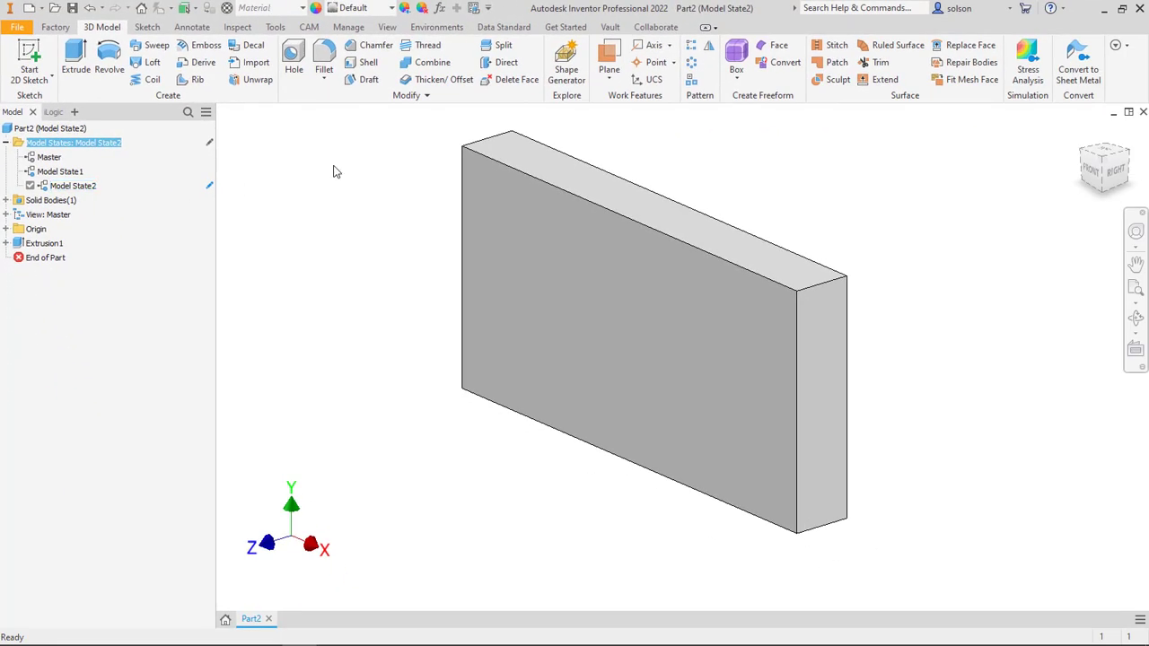
click(349, 27)
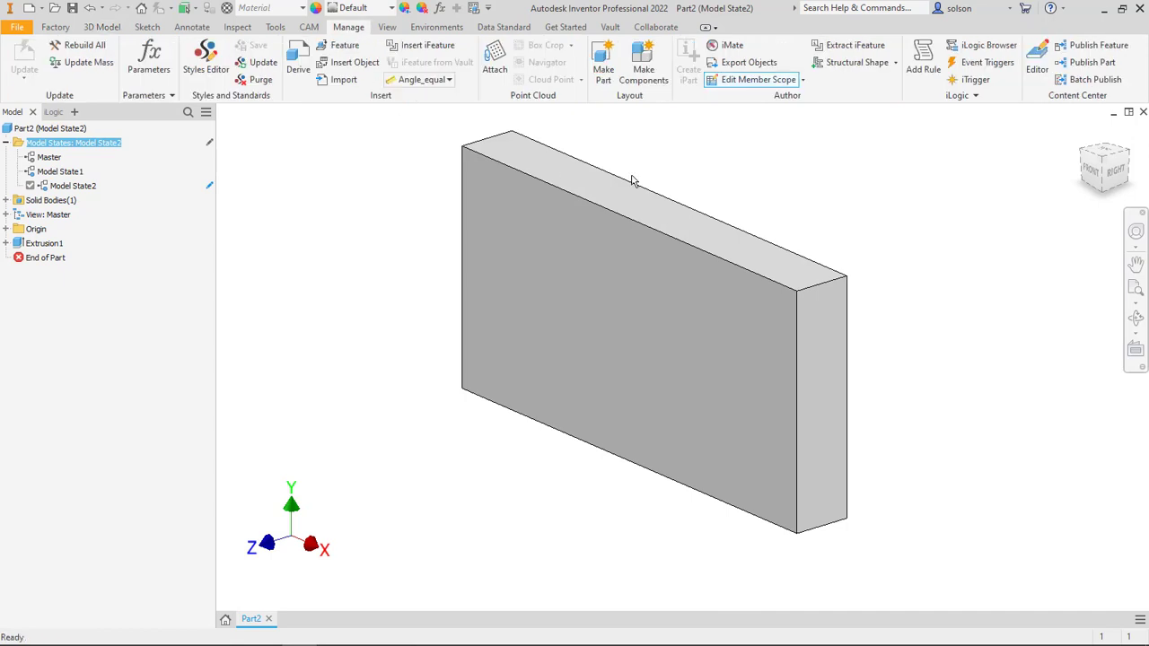
click(802, 81)
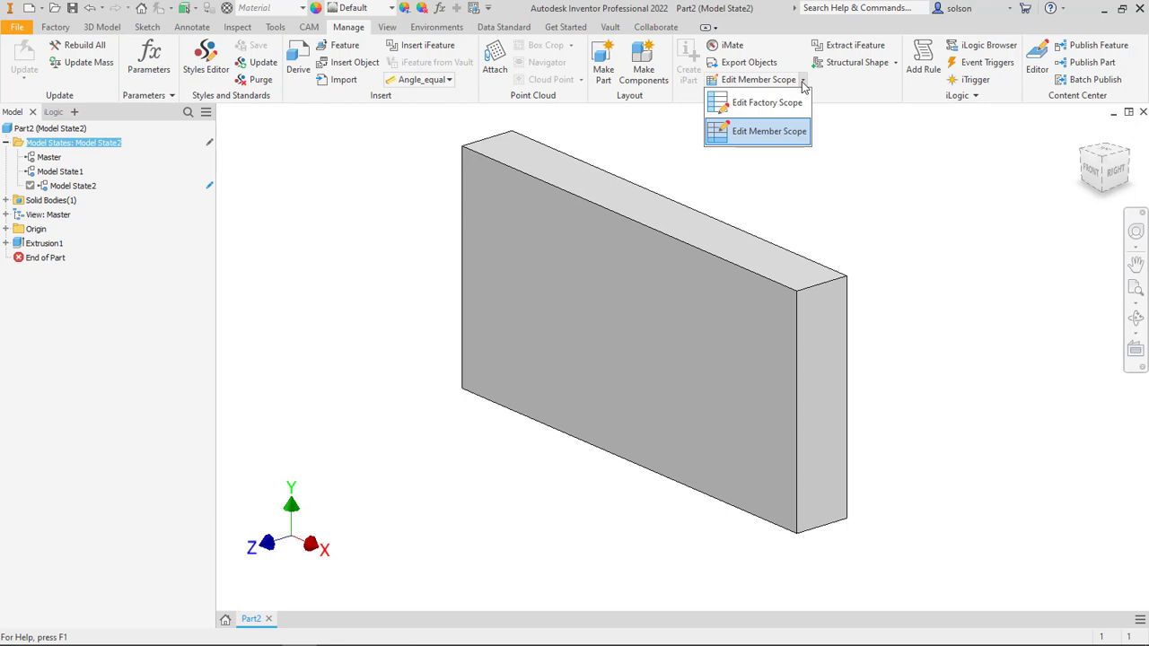
click(738, 133)
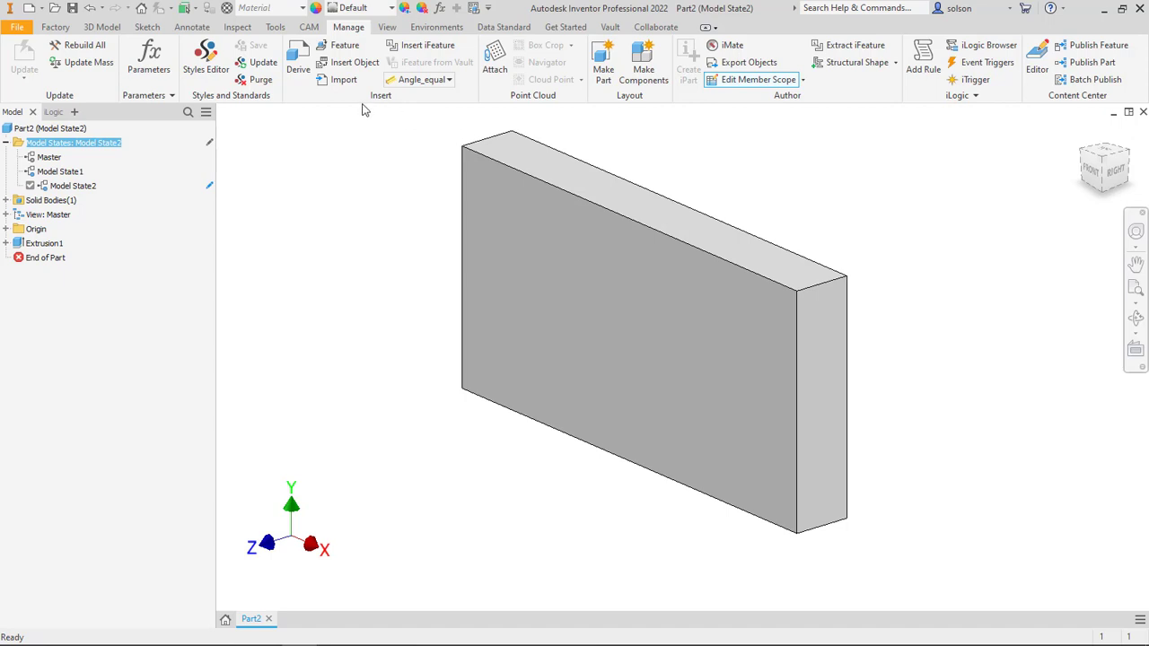
Step: In the parameters of Model State2, set Length to 5 in and Height to 4 in
click(439, 7)
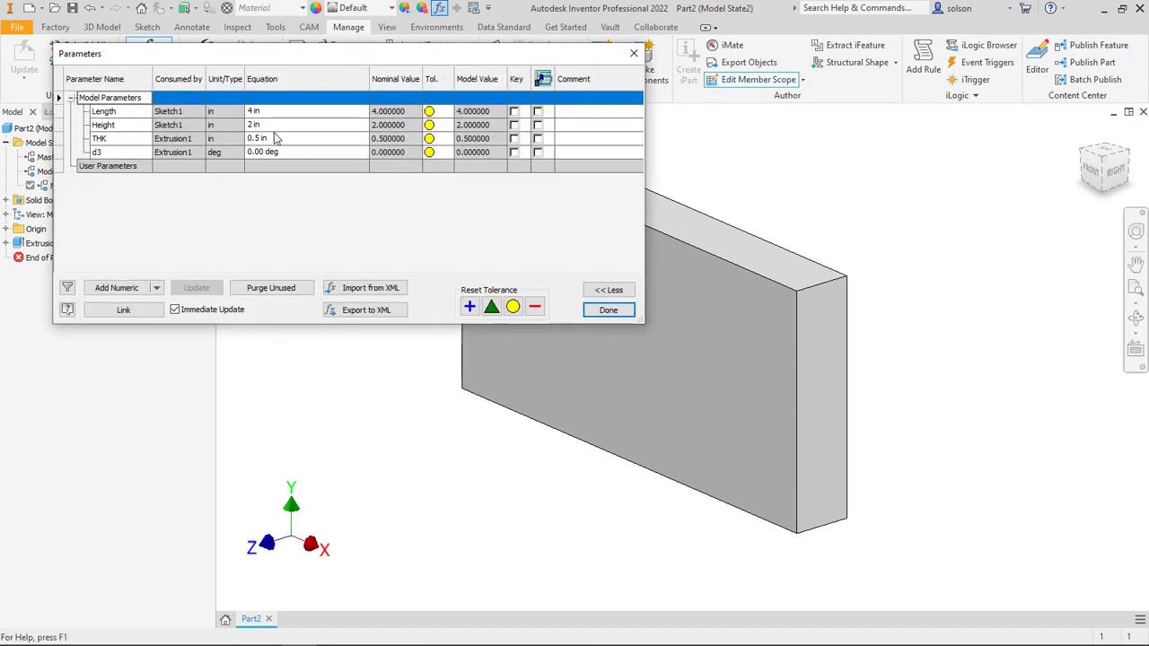
click(276, 129)
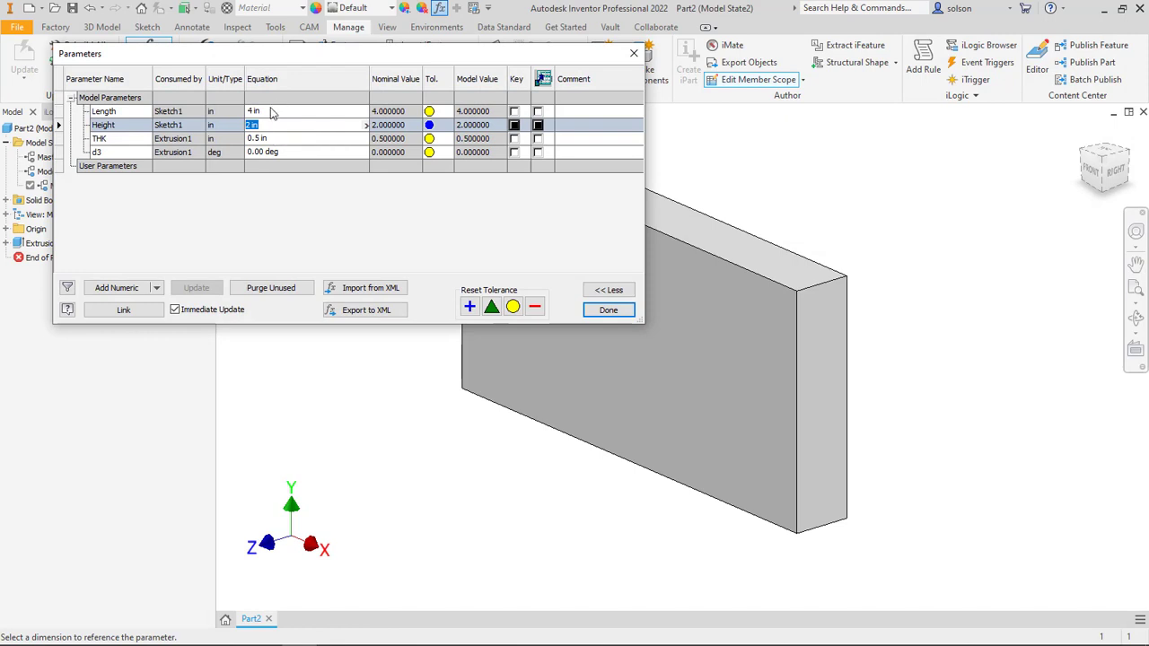
click(273, 111)
text(5)
key(Return)
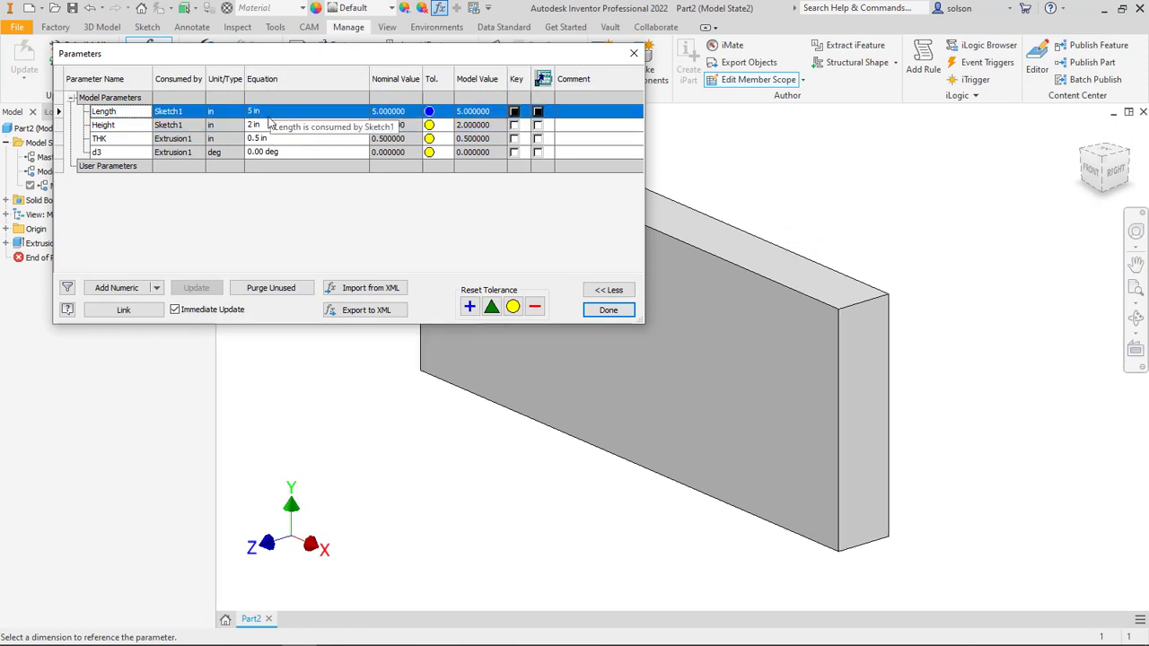
click(264, 125)
text(4)
key(Return)
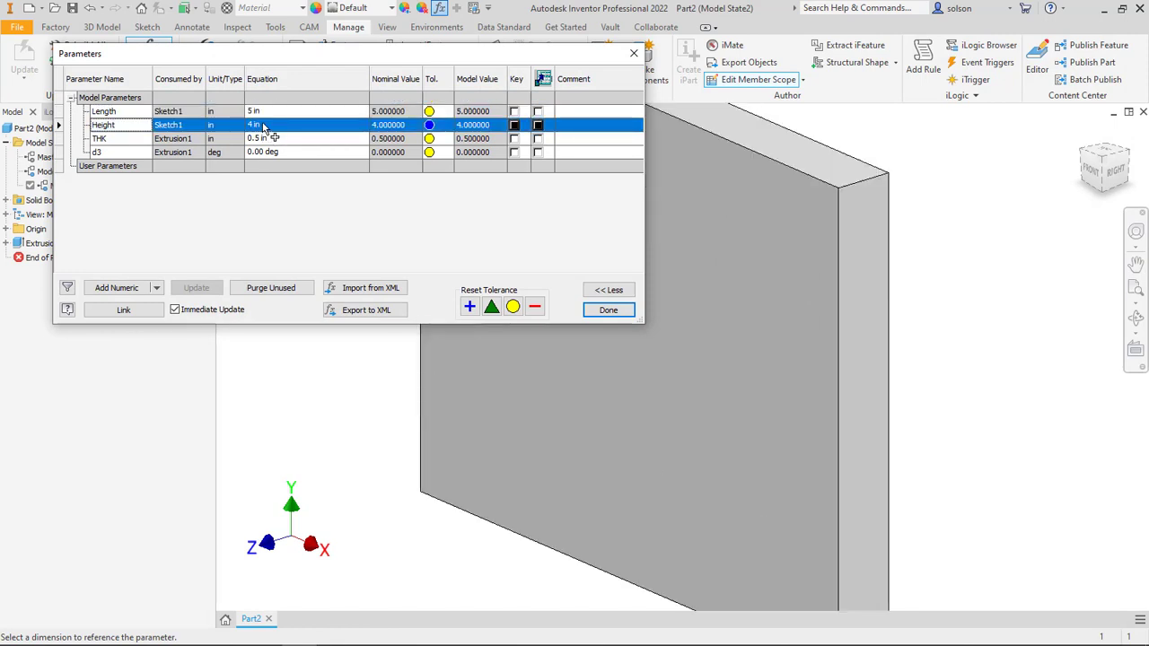
click(608, 311)
Step: Activate Model State1, Master and Model State2 in turn to compare the block's size in each
double_click(79, 174)
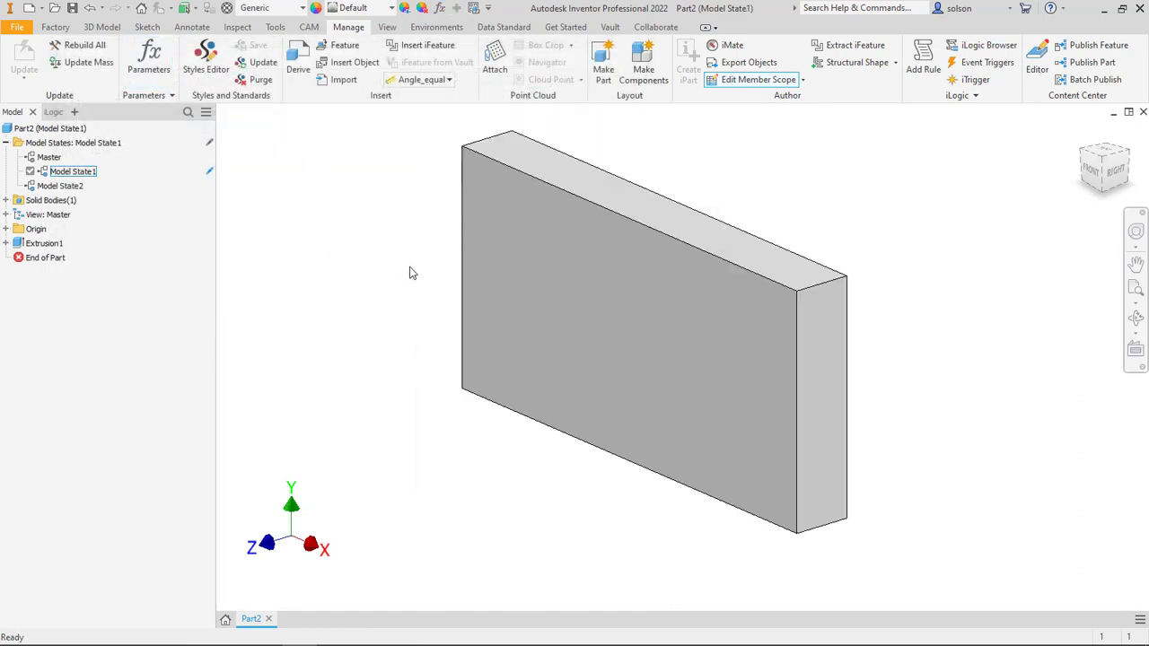
double_click(50, 158)
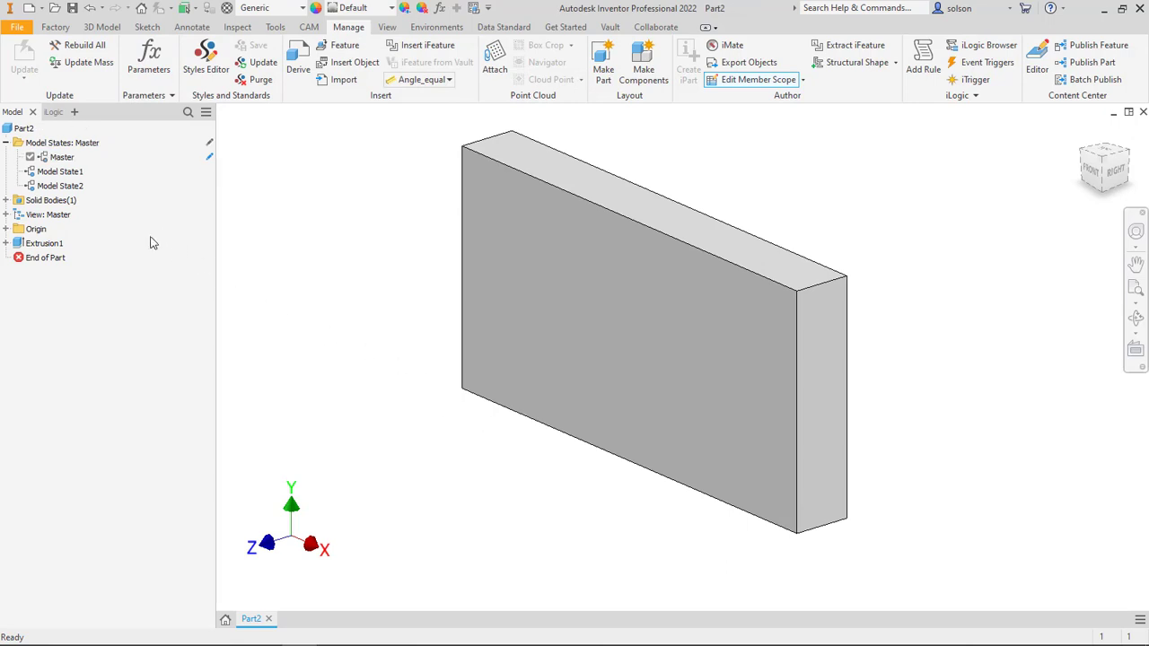
double_click(79, 186)
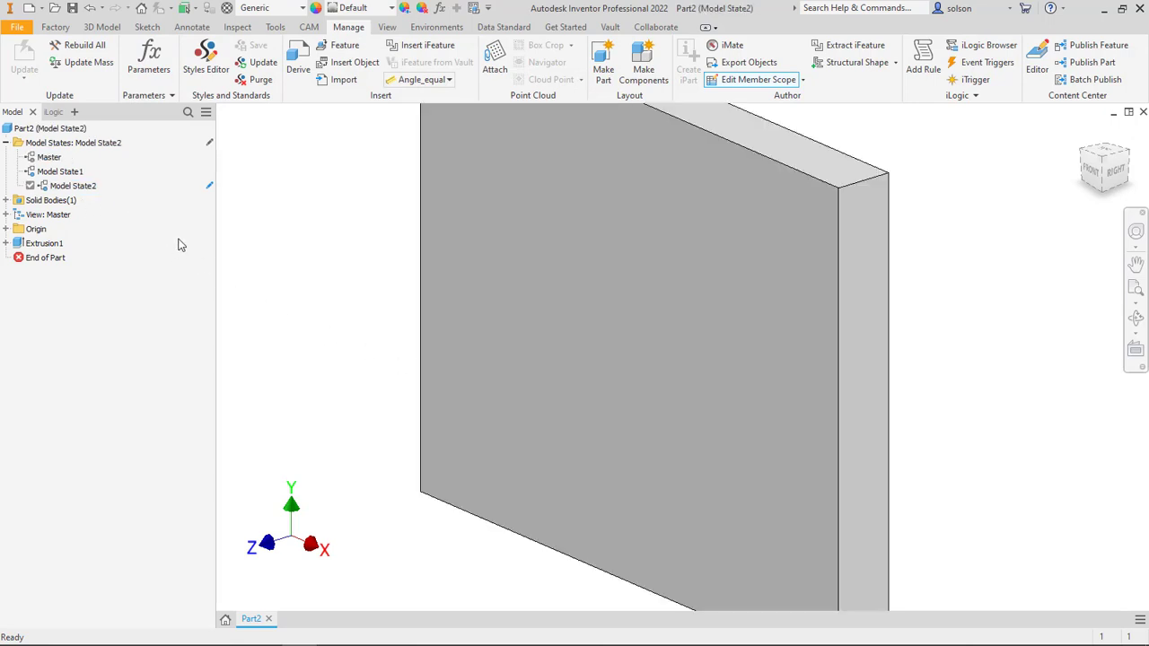
Step: Activate Model State1 and switch the editing scope to Edit Factory Scope
double_click(60, 172)
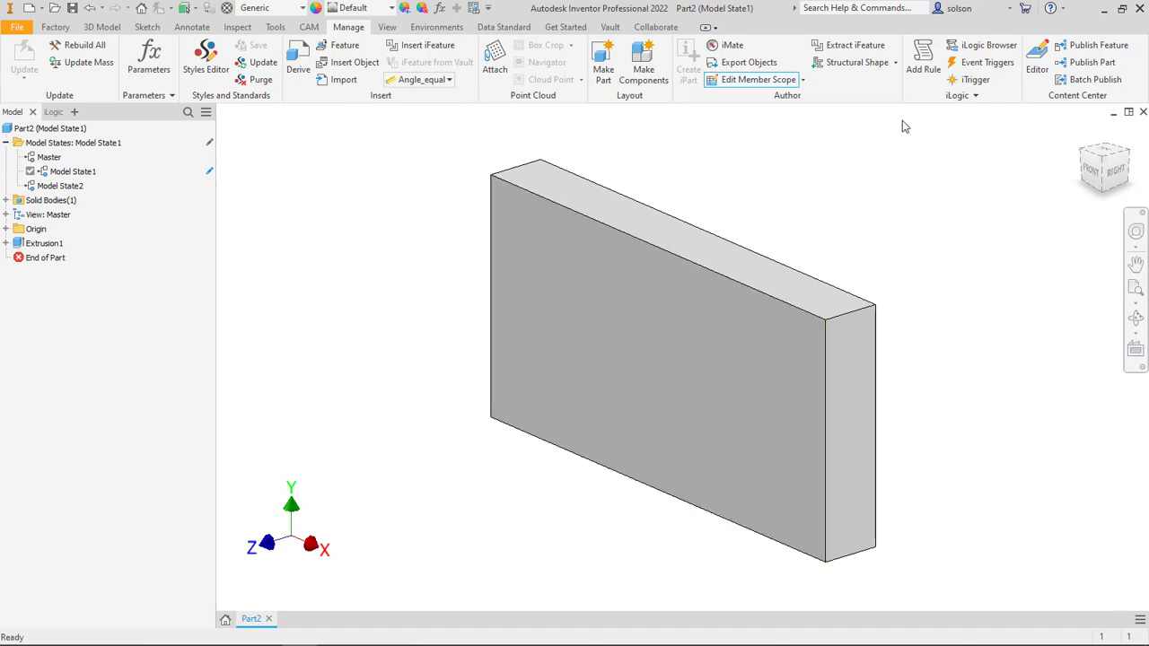
click(805, 80)
click(794, 105)
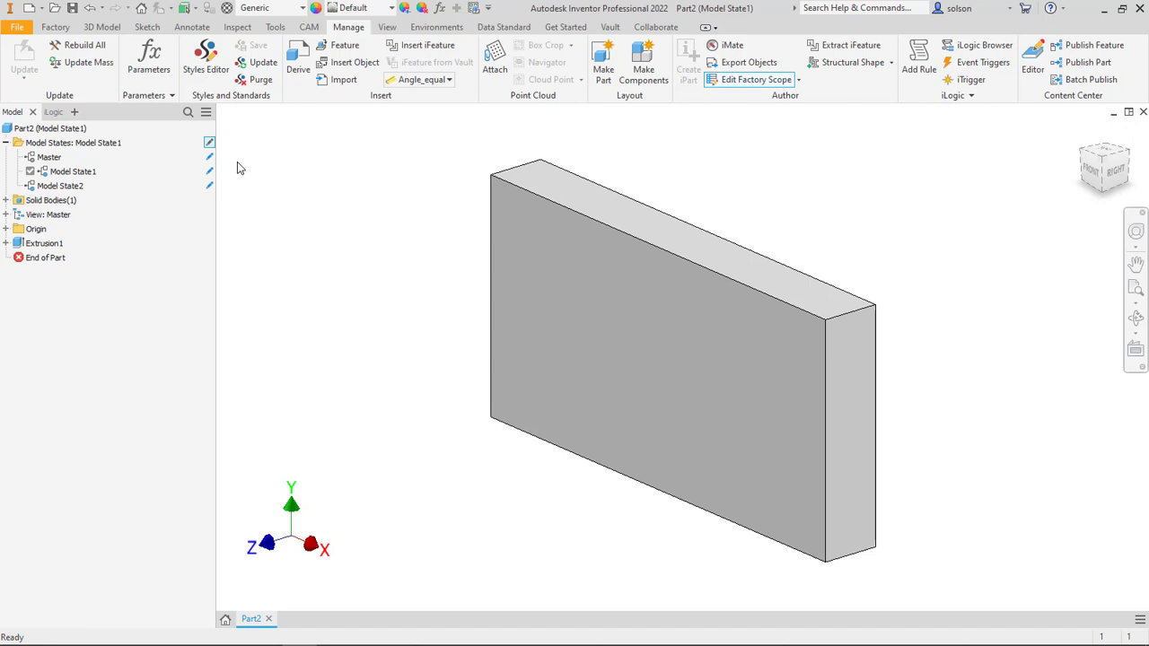
Step: Start a sketch on the block's large front face and draw a 0.5 by 0.5 in centre rectangle near its upper-left corner
click(101, 27)
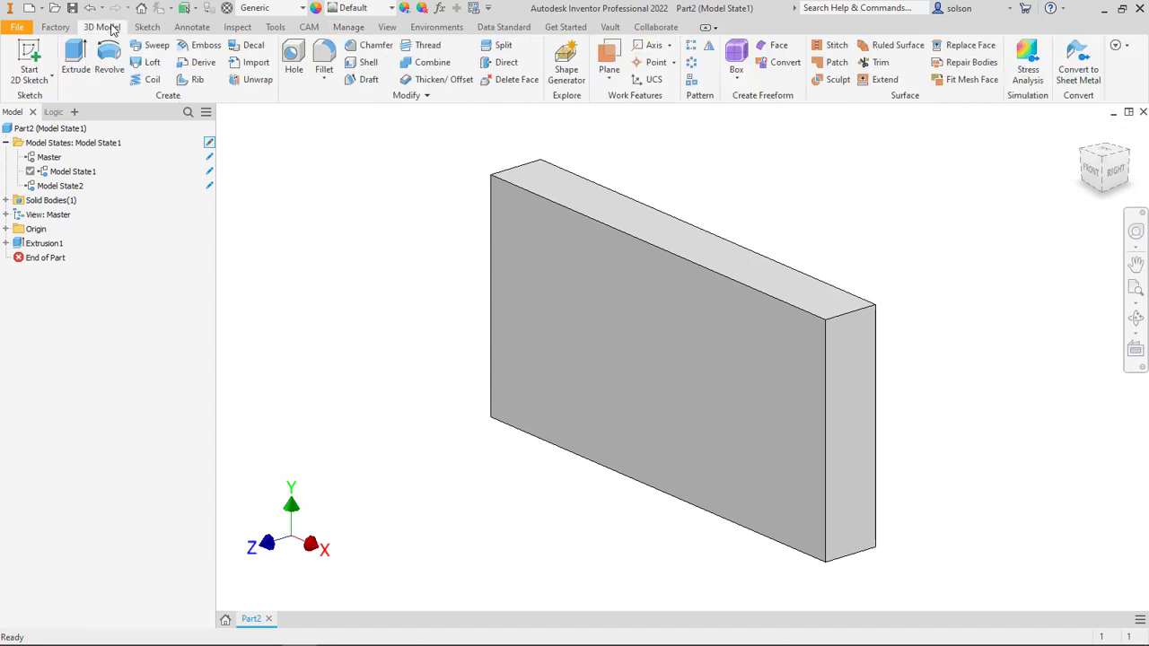
key(s)
click(536, 241)
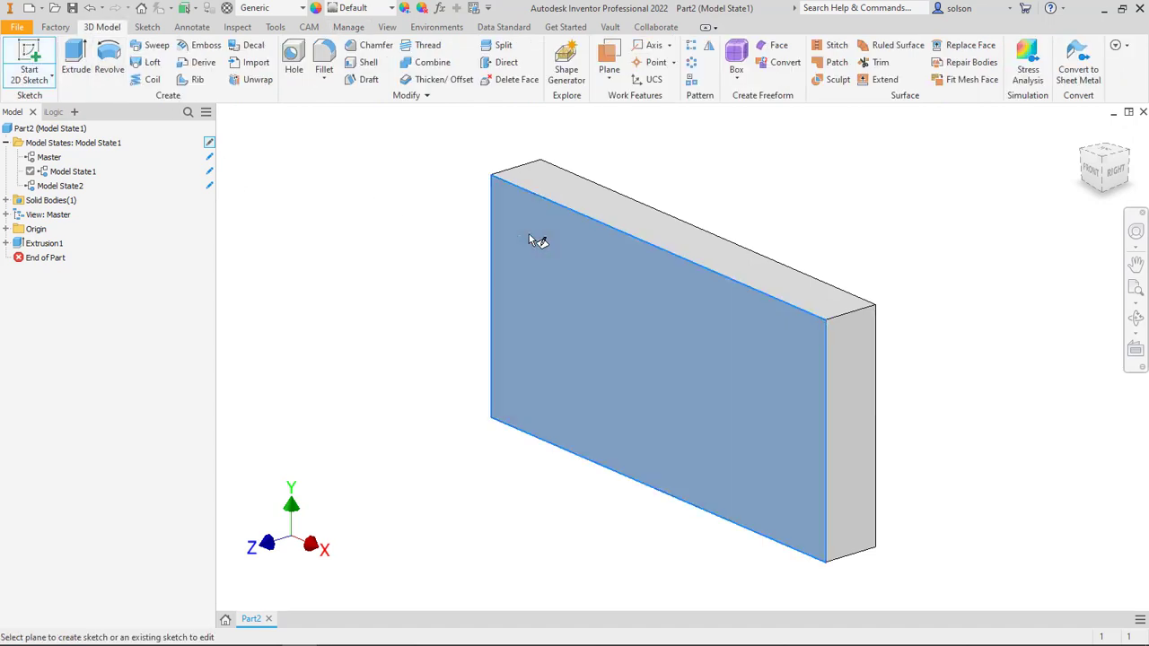
click(183, 58)
click(483, 278)
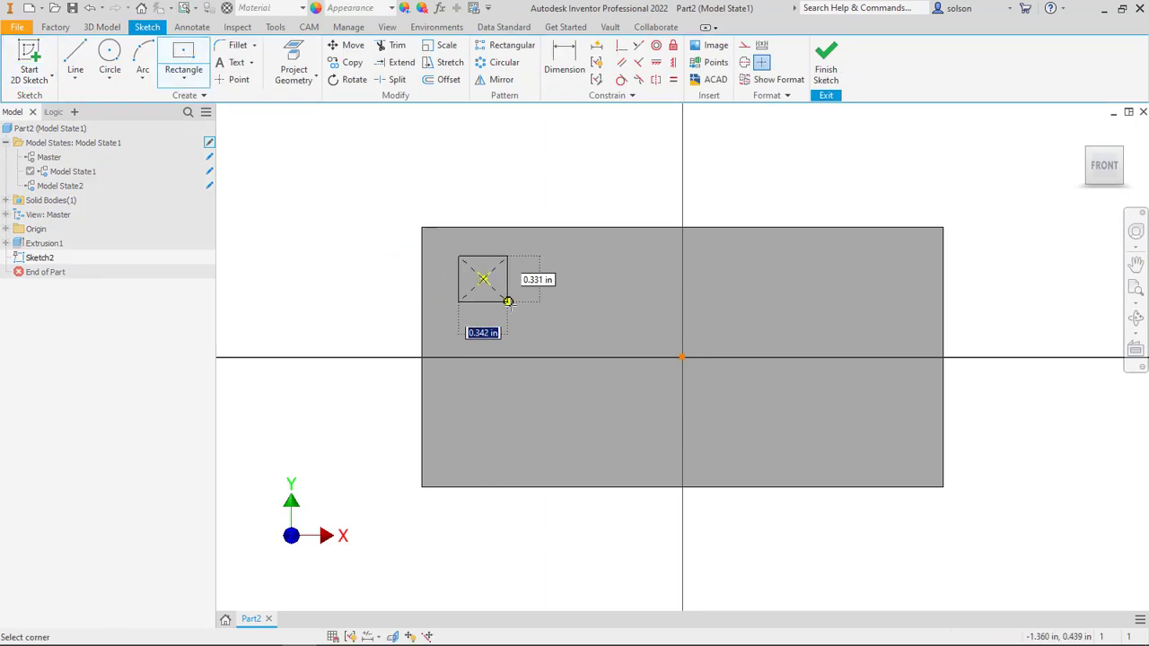
text(.5)
key(Tab)
text(.5)
key(Return)
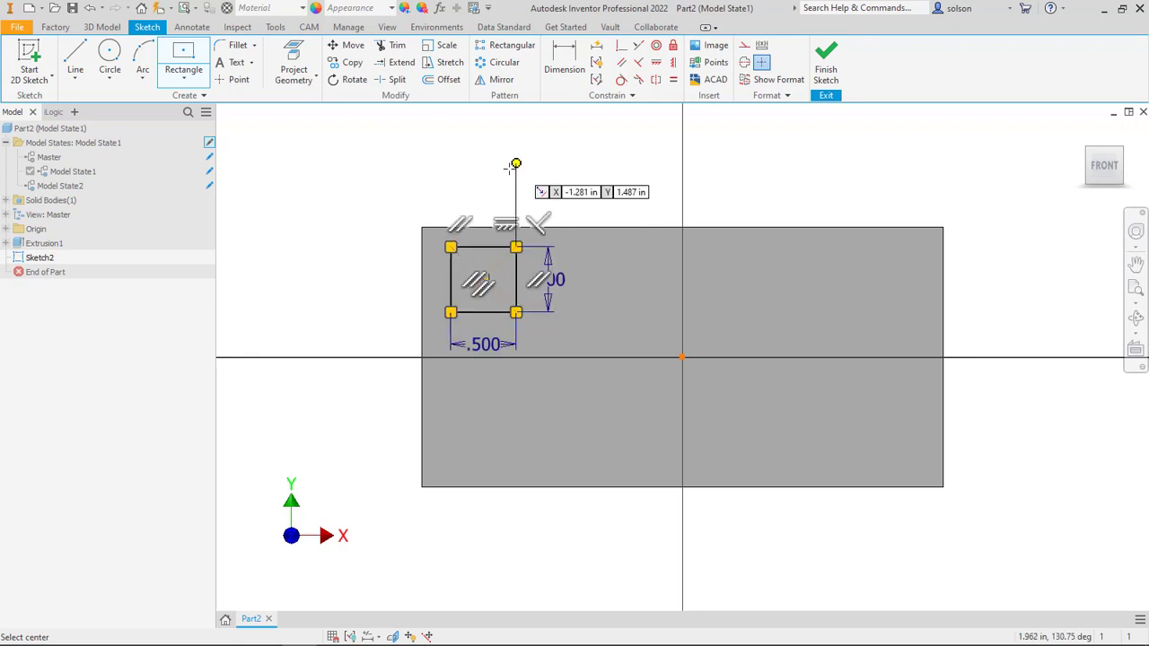
Step: Dimension the small square 0.25 in from the face's top edge and 0.25 in from its left edge
key(d)
click(464, 229)
click(458, 248)
click(396, 197)
text(.25)
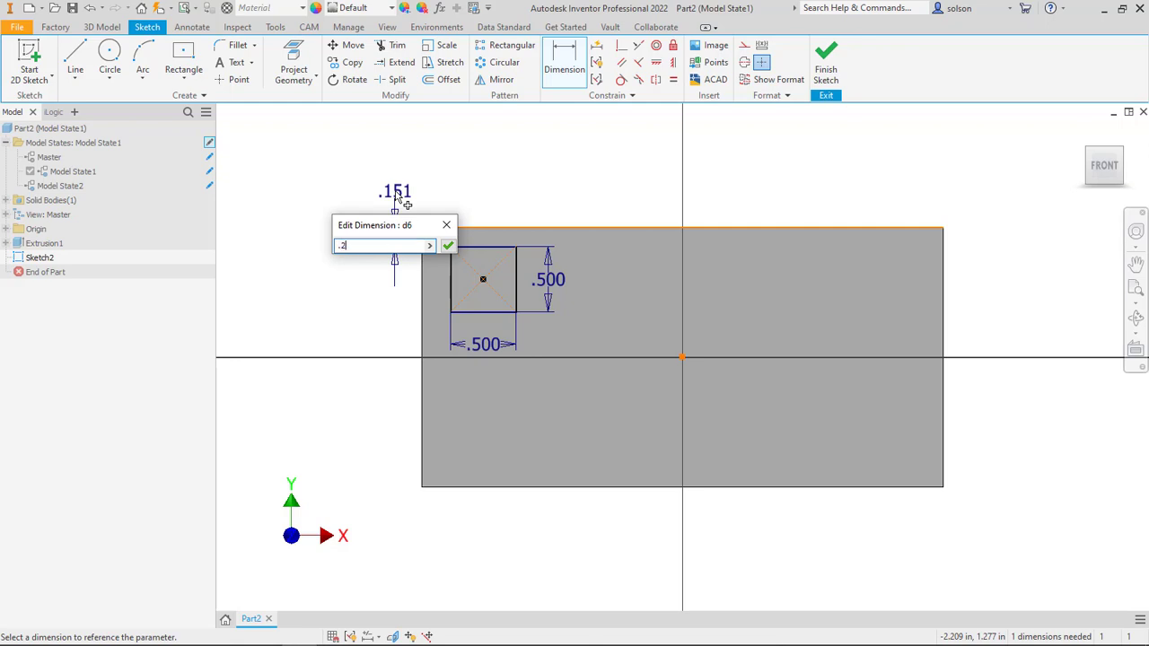
key(Return)
click(423, 280)
click(452, 287)
click(375, 339)
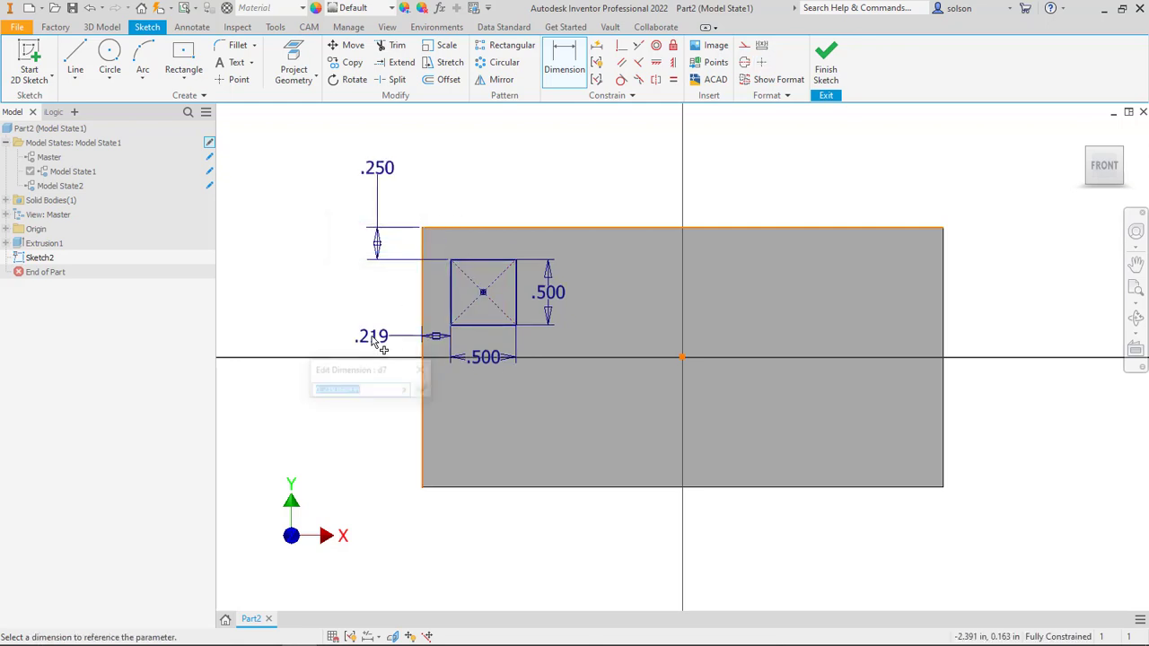
text(.25)
key(Return)
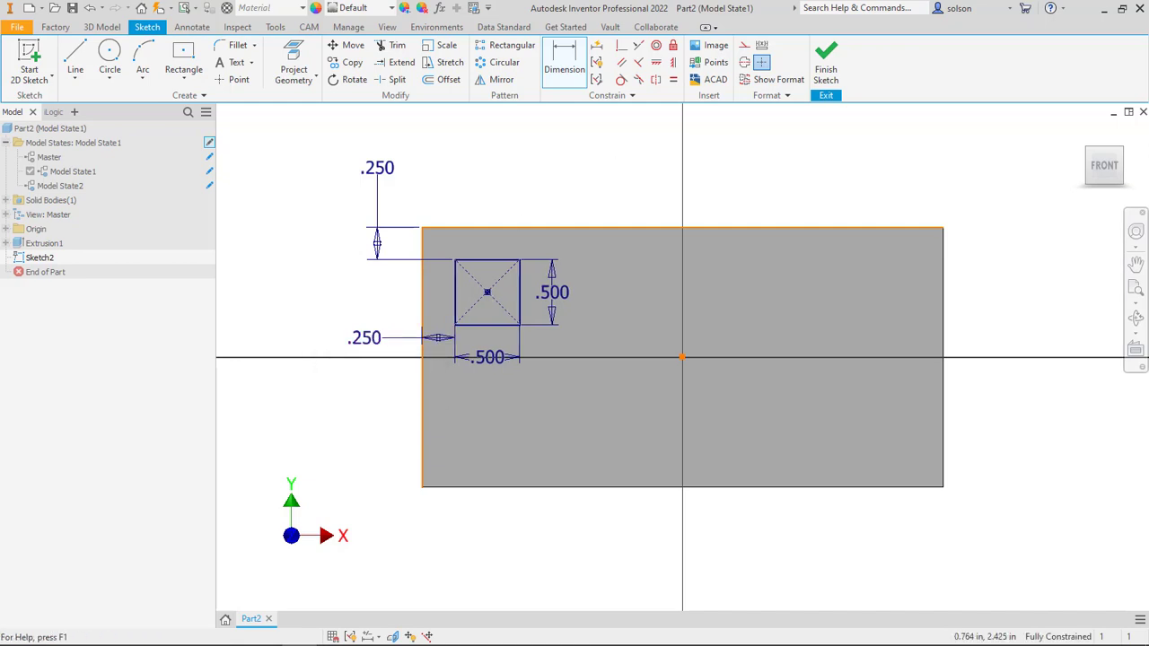
Step: Finish the sketch and extrude the small square as a cut through the whole block
click(826, 62)
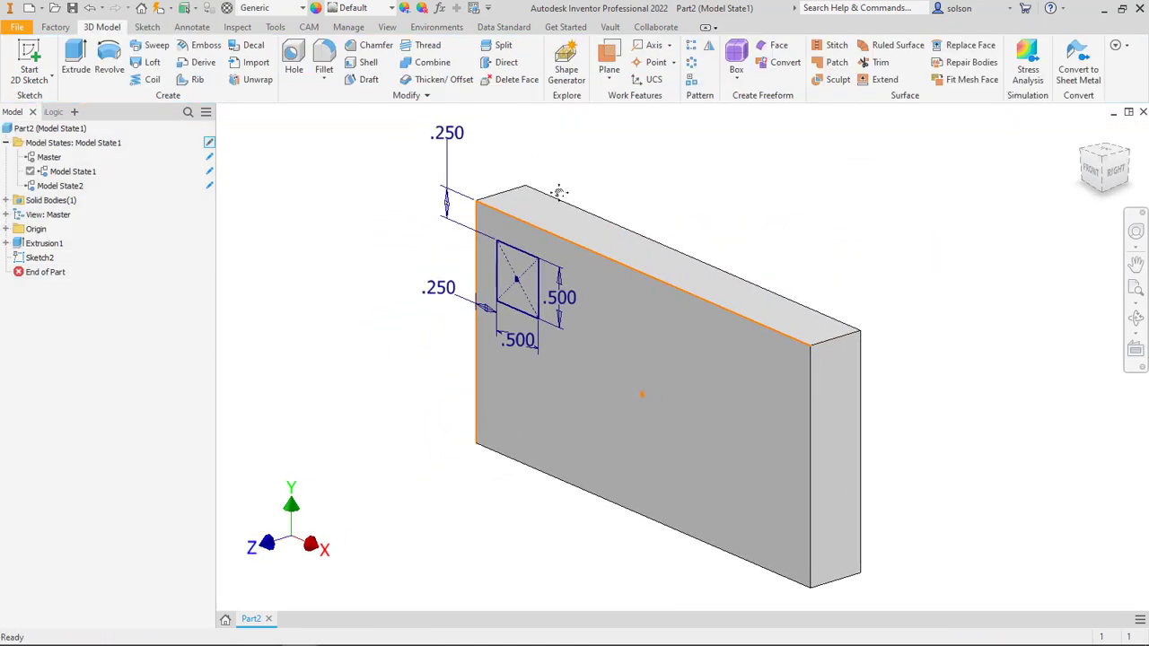
key(e)
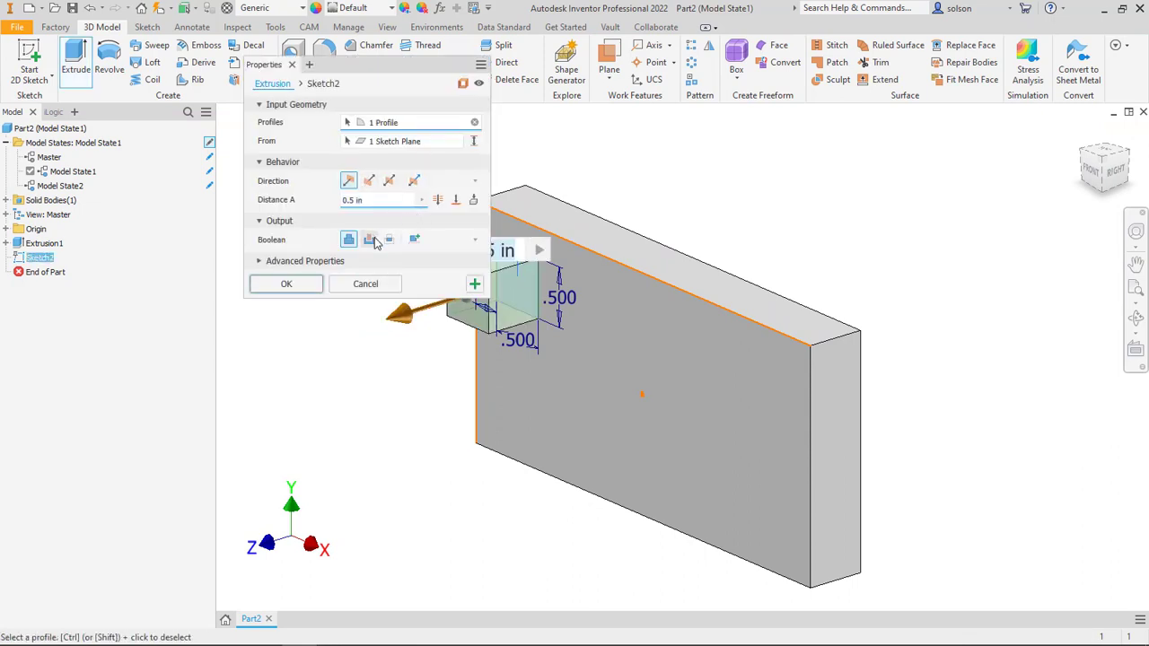
click(456, 199)
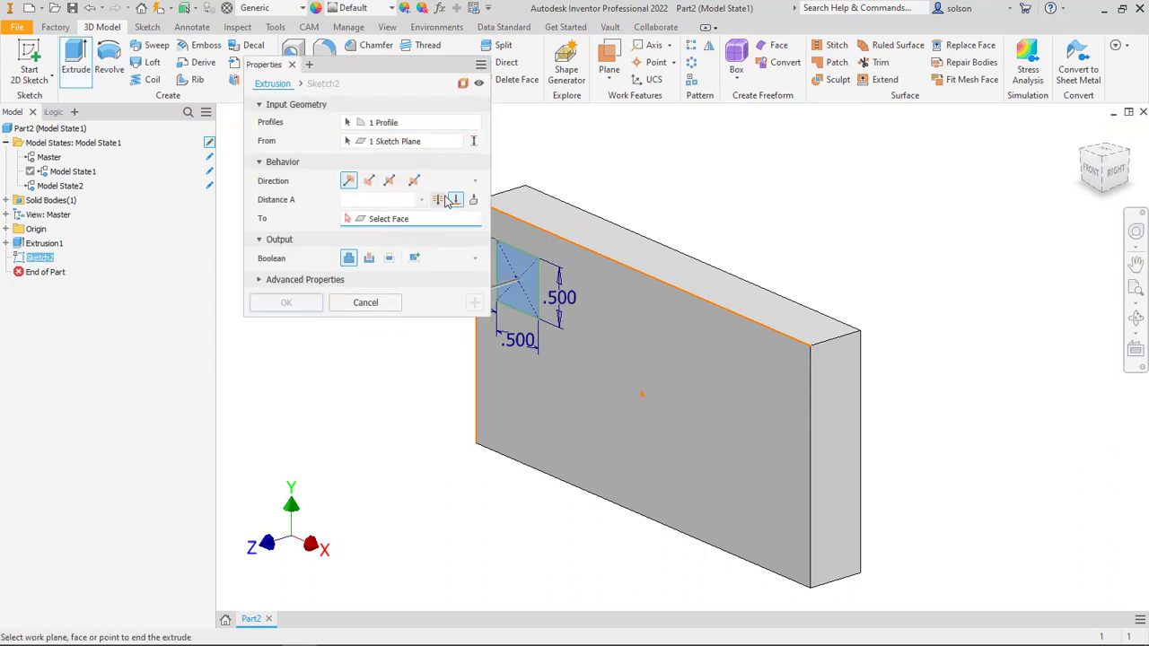
click(438, 200)
click(369, 239)
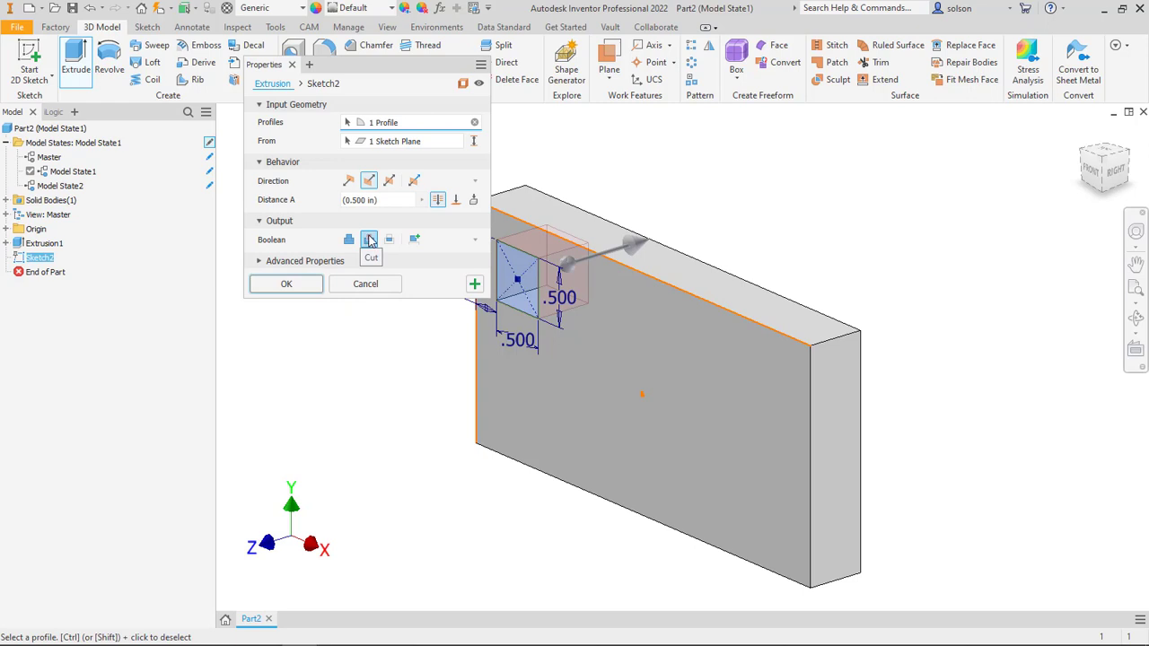
click(287, 286)
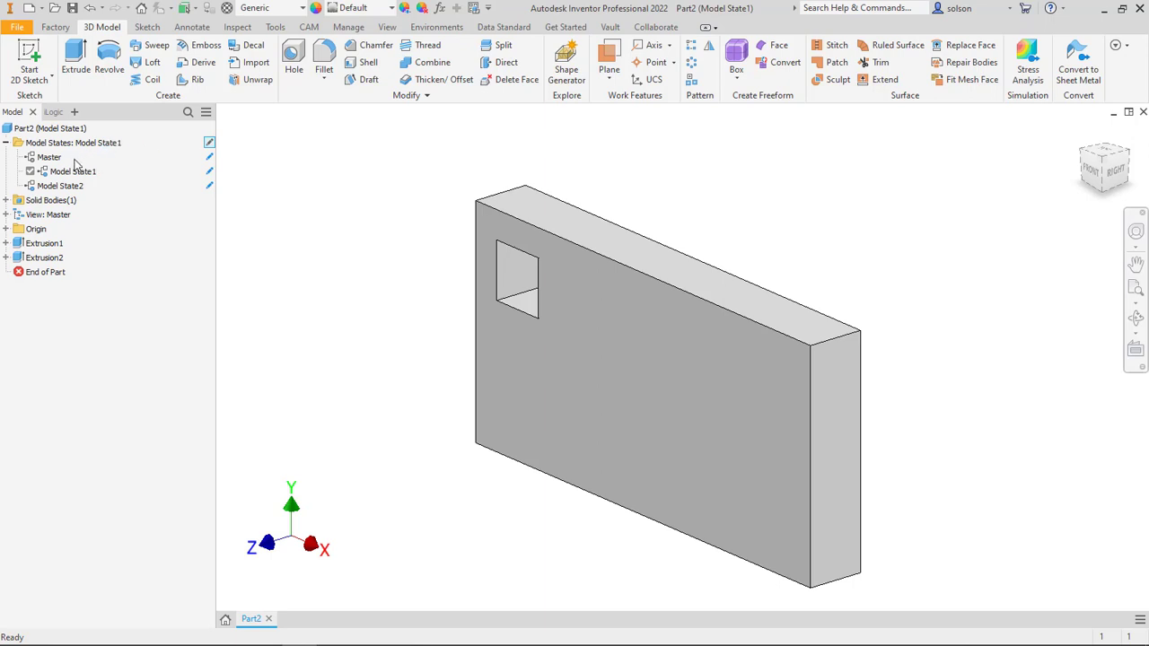
Step: Activate Model State2 and then Model State1 to check the square cut in each
click(60, 186)
double_click(60, 186)
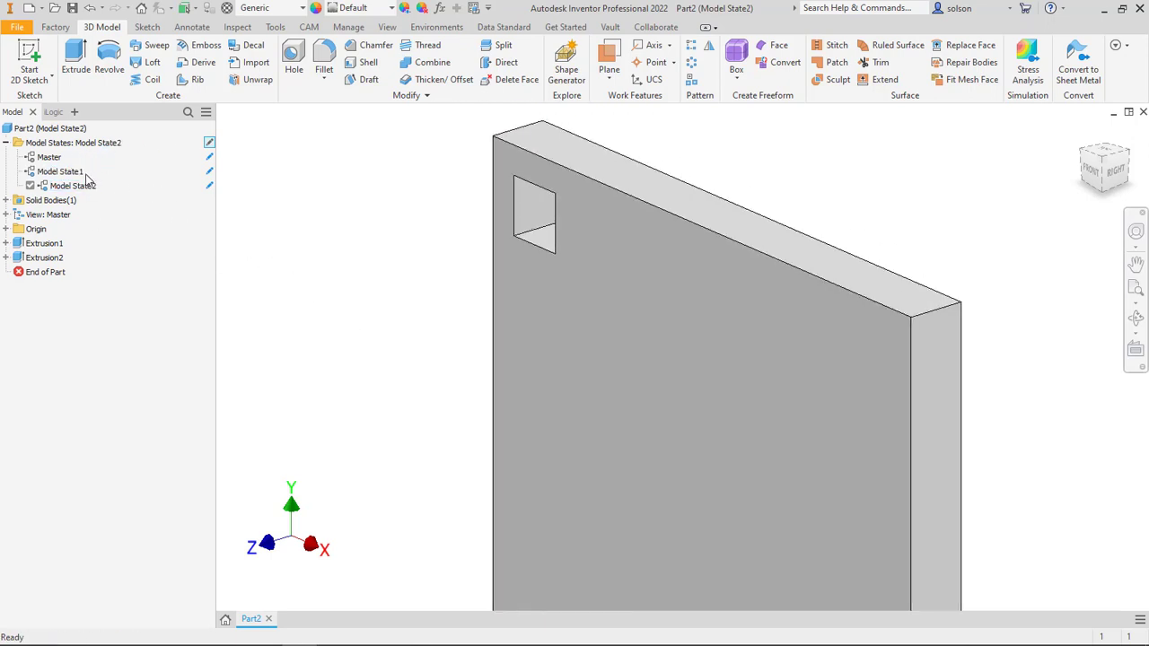
double_click(79, 171)
middle_drag(398, 208, 375, 193)
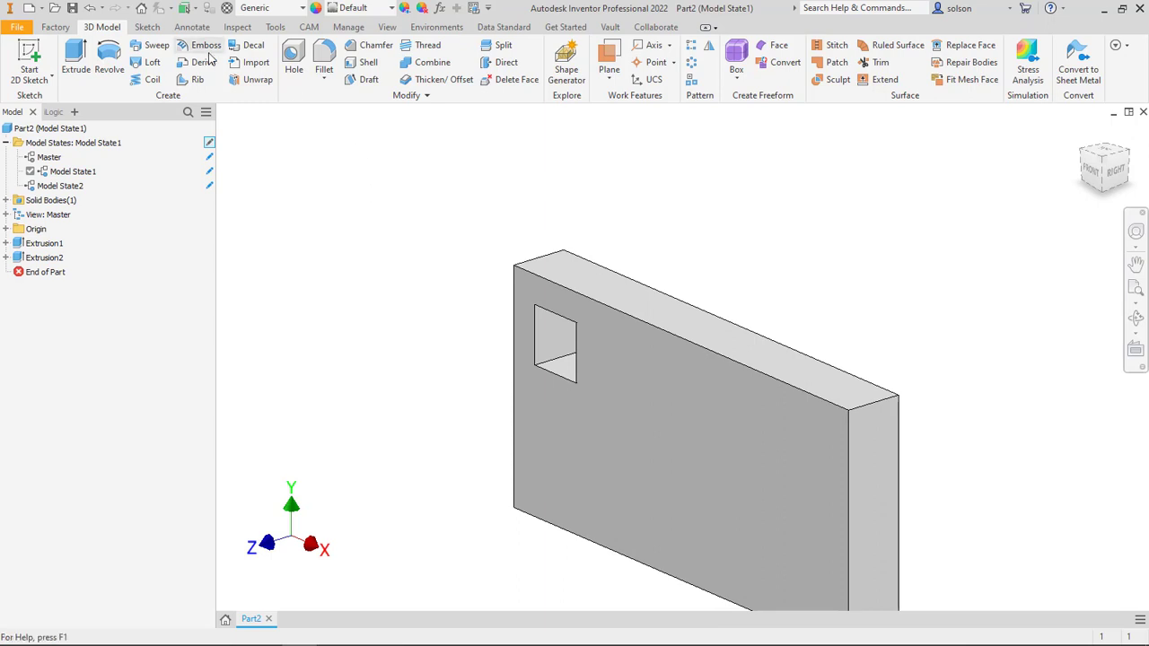
Step: Switch the editing scope to Edit Member Scope for Model State1
click(349, 28)
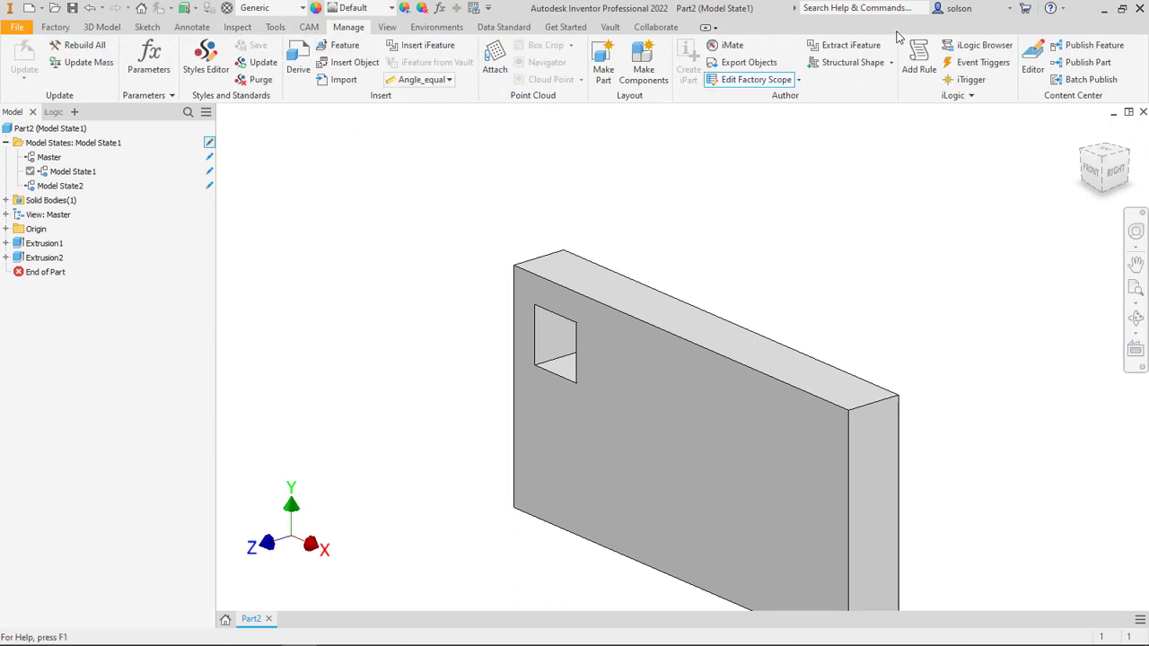
click(798, 80)
click(762, 129)
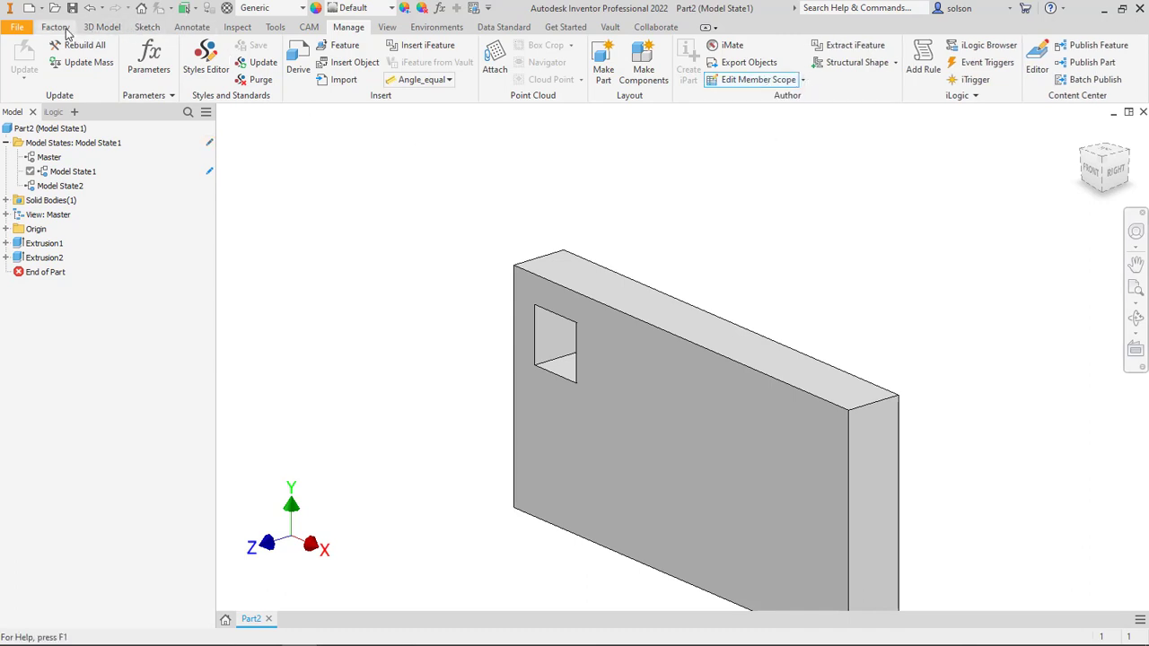
Step: Place a hole near the front face's upper-right corner, 0.5 in from the right edge and 0.5 in from the top edge
click(100, 27)
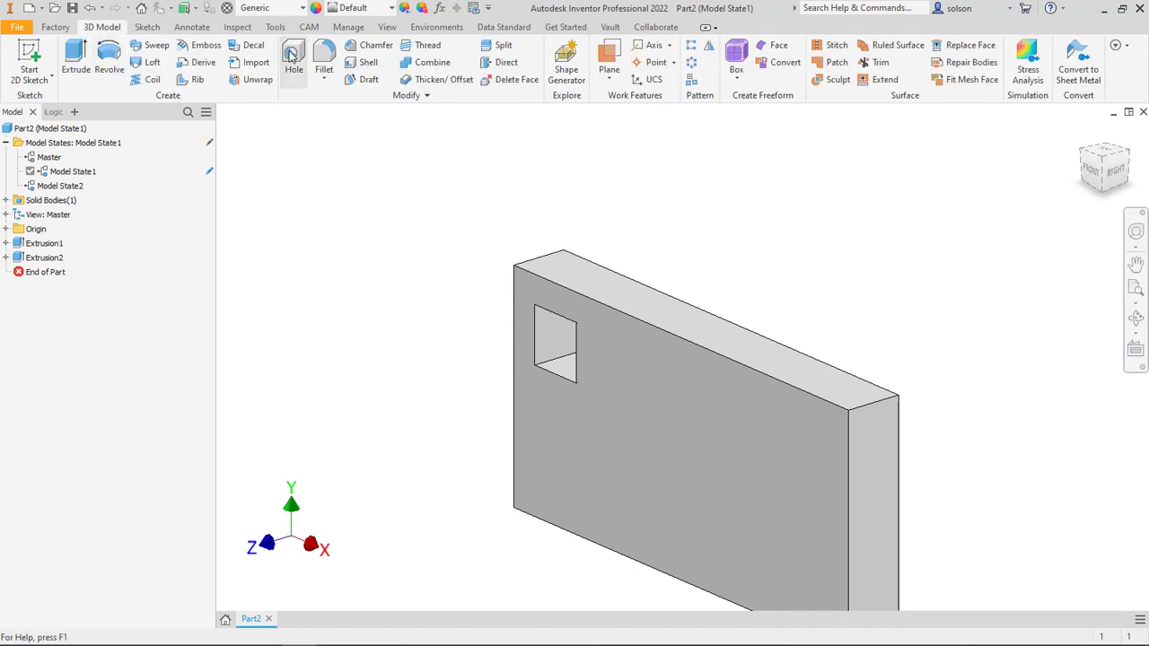
click(803, 420)
click(846, 445)
text(.5)
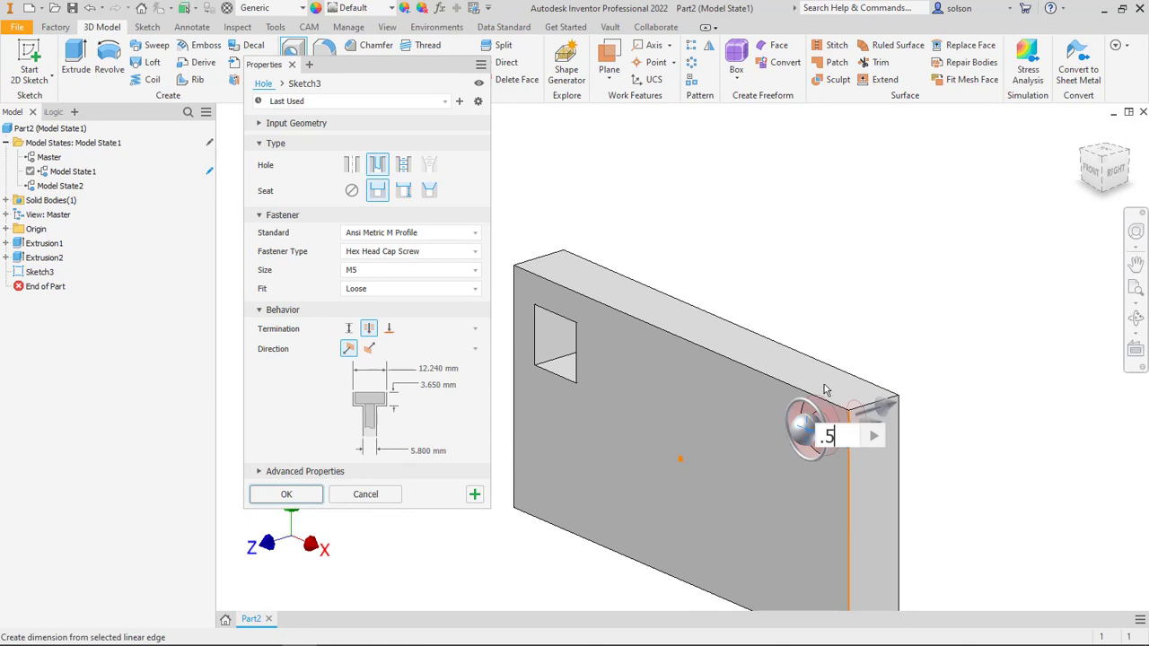
click(817, 399)
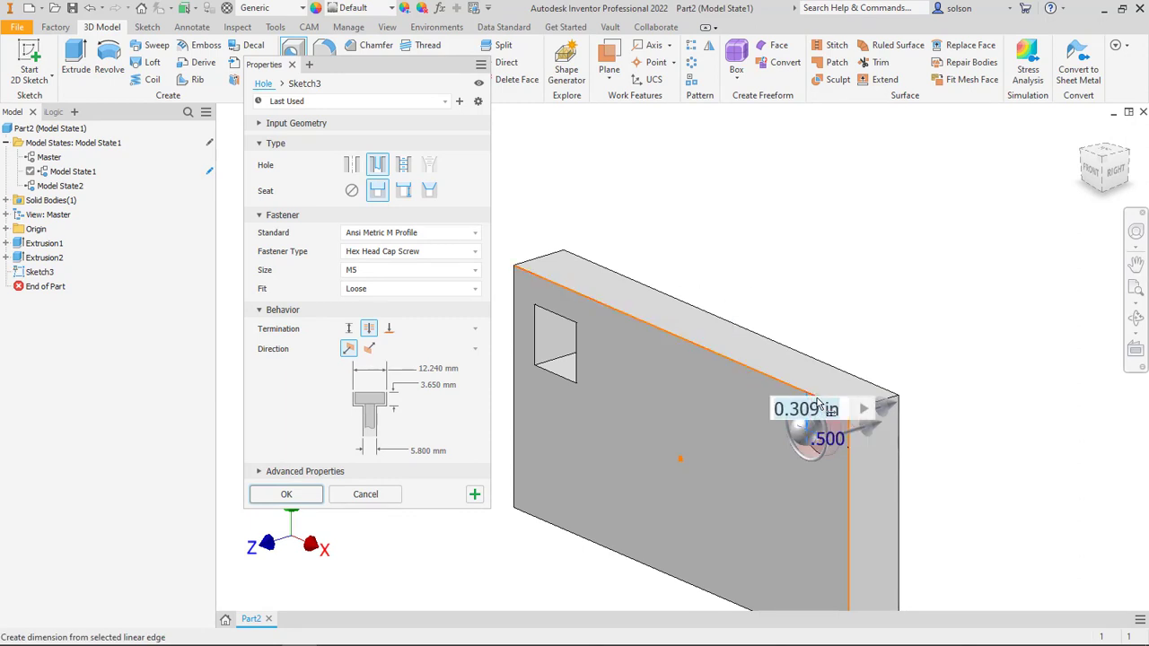
text(.5)
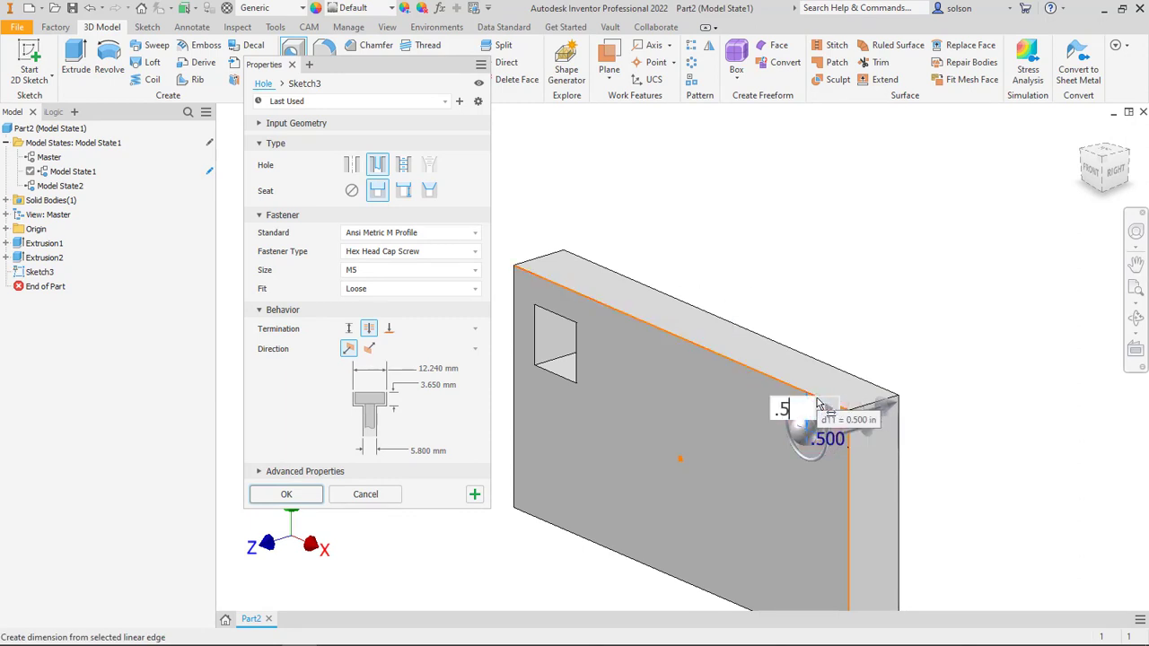
key(Return)
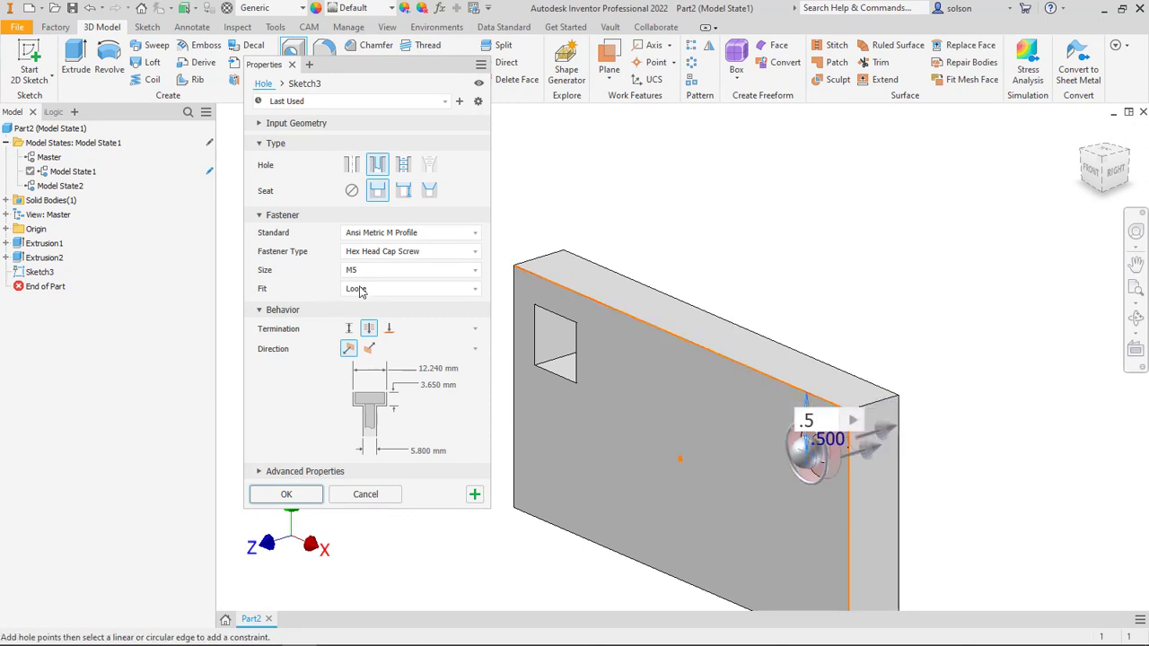
Step: Make it a simple hole with its diameter defined by the named parameter HoleDia = .5, and create it
click(351, 166)
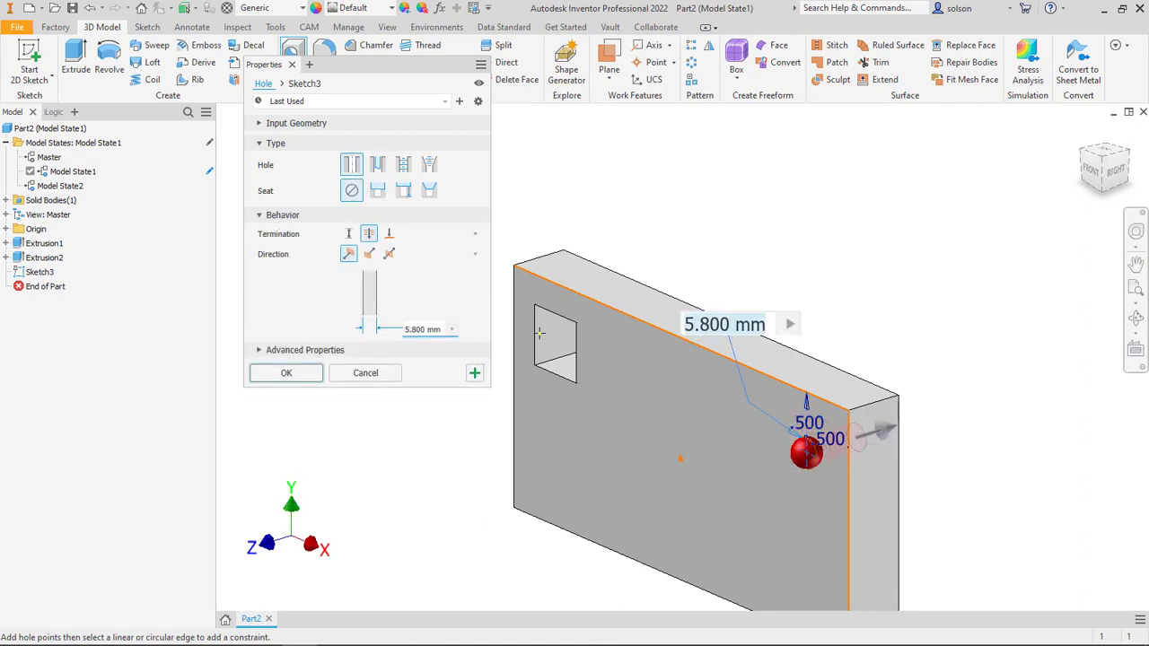
click(431, 329)
text(Hole)
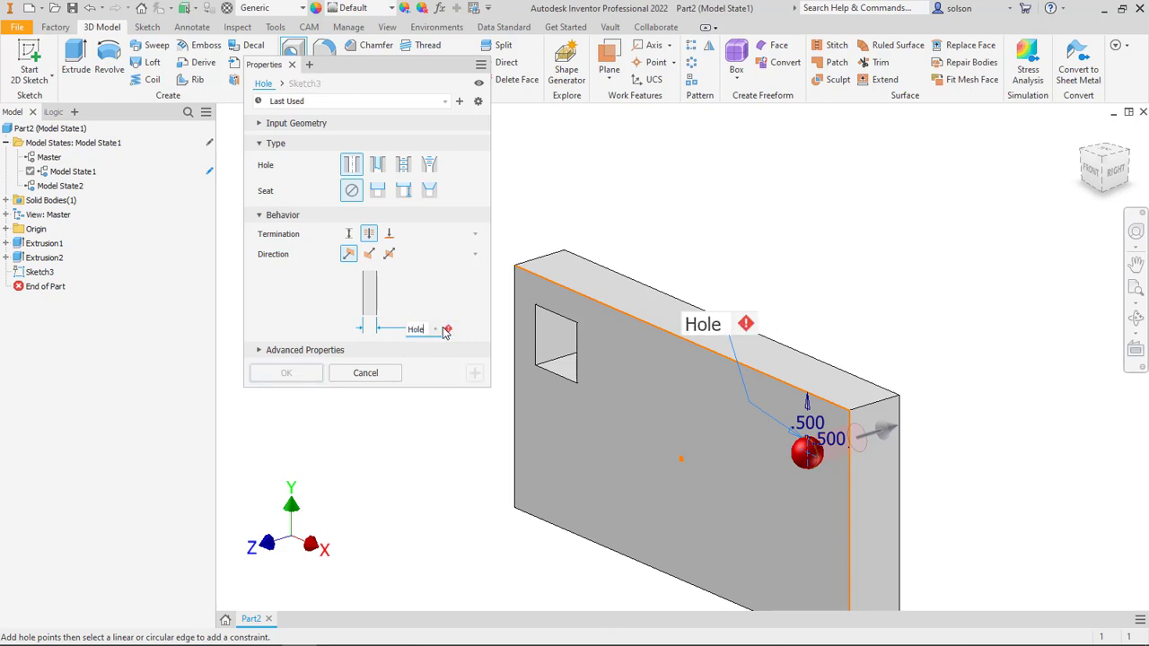
text(DIA)
key(BackSpace)
key(BackSpace)
text(ia)
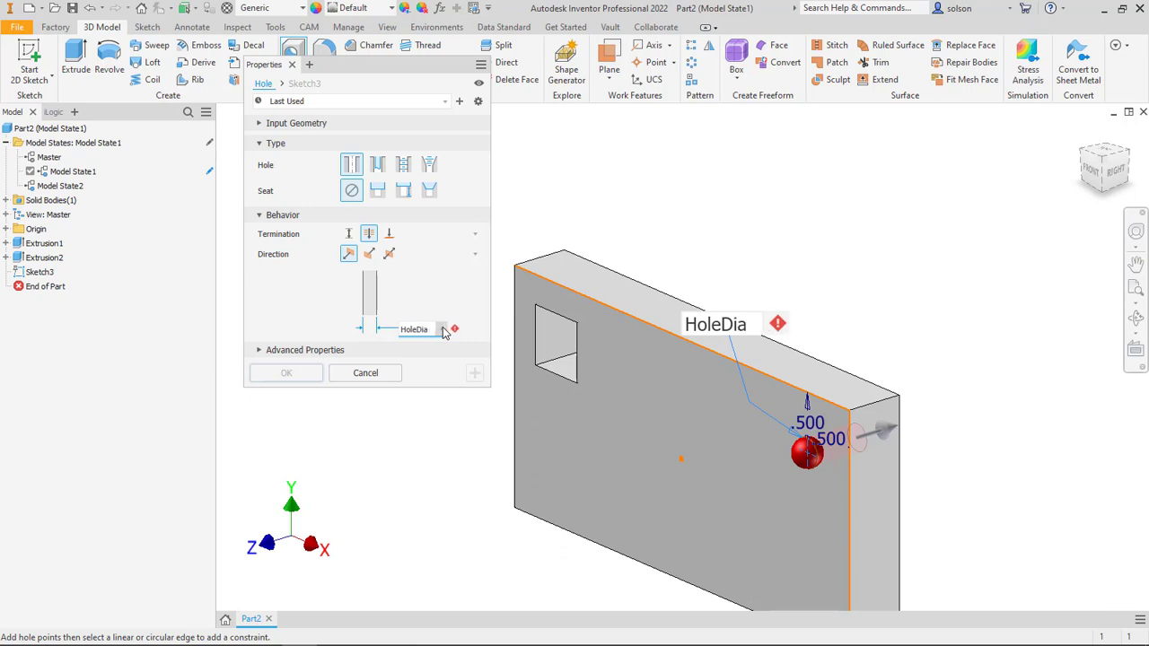
text( = .5)
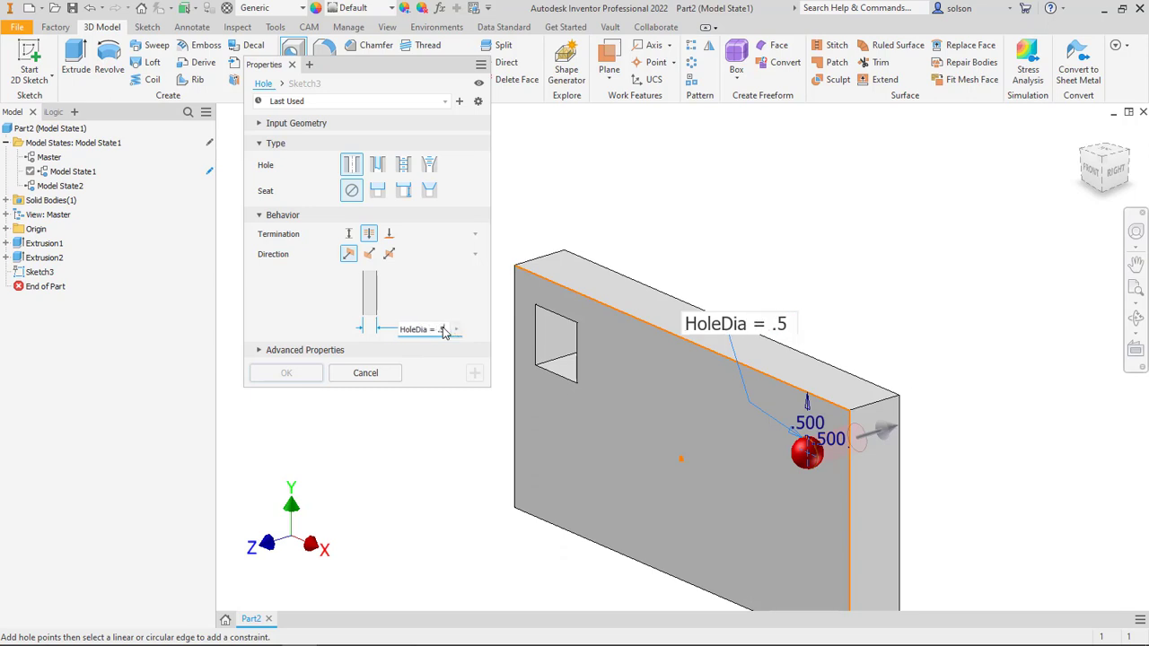
key(Return)
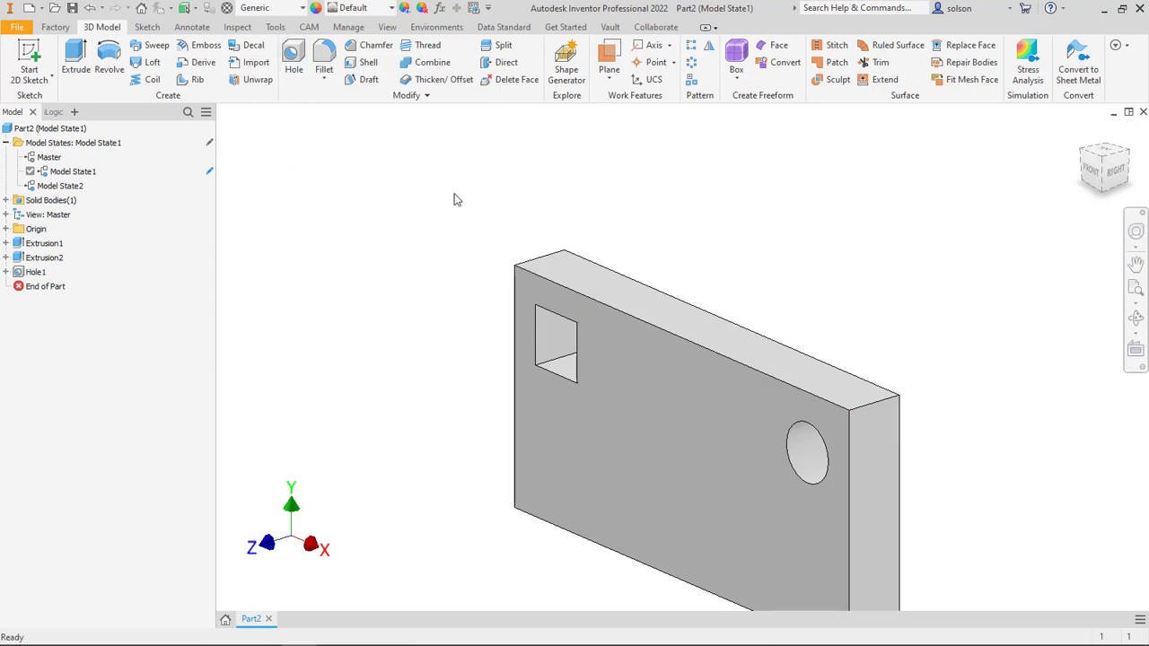
Step: Activate Model State2 and then Master to check the round hole in each
double_click(60, 185)
click(49, 157)
double_click(39, 159)
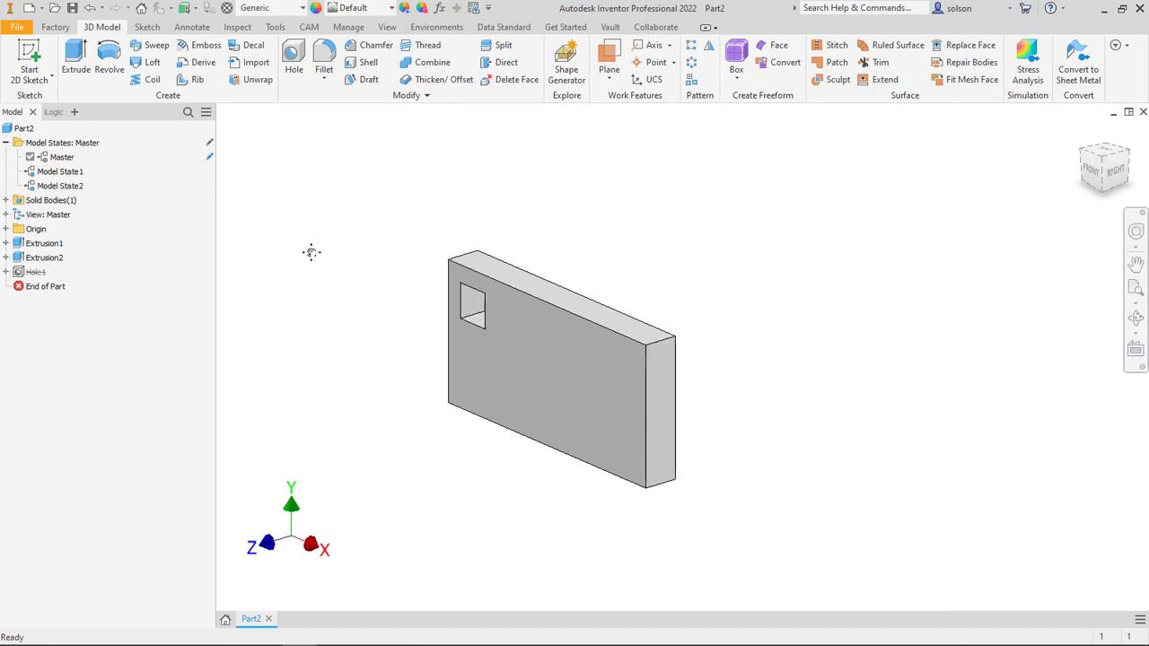
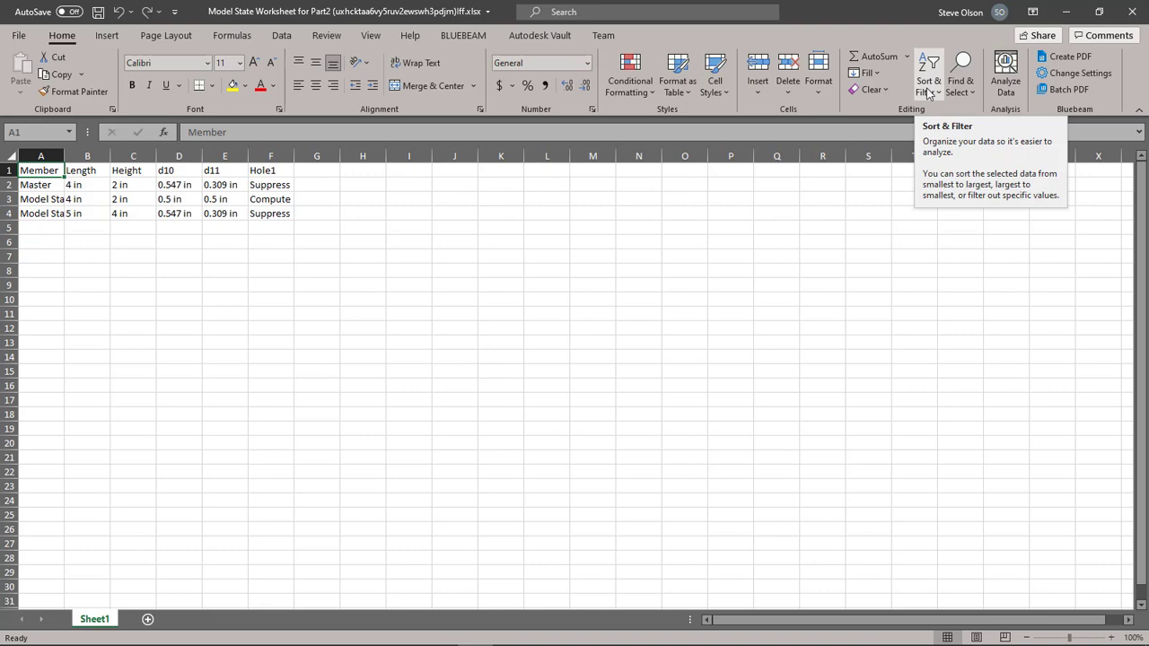
Step: Add the column heading HoleDia in cell G1 of the model state worksheet in Excel
click(313, 171)
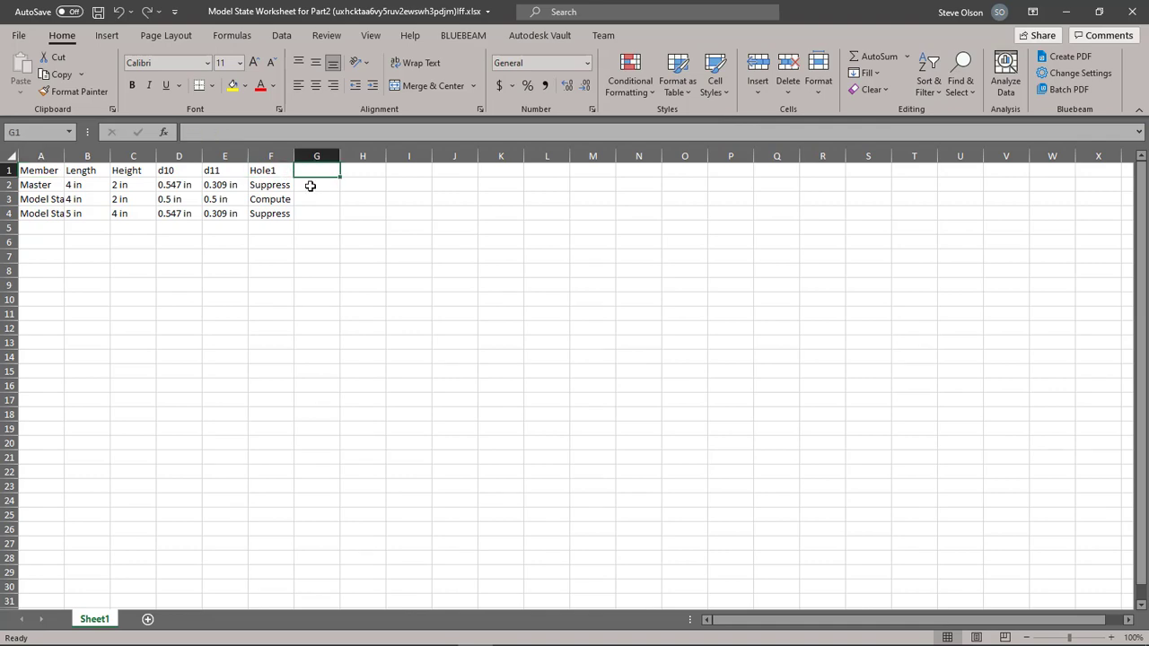
text(Hold)
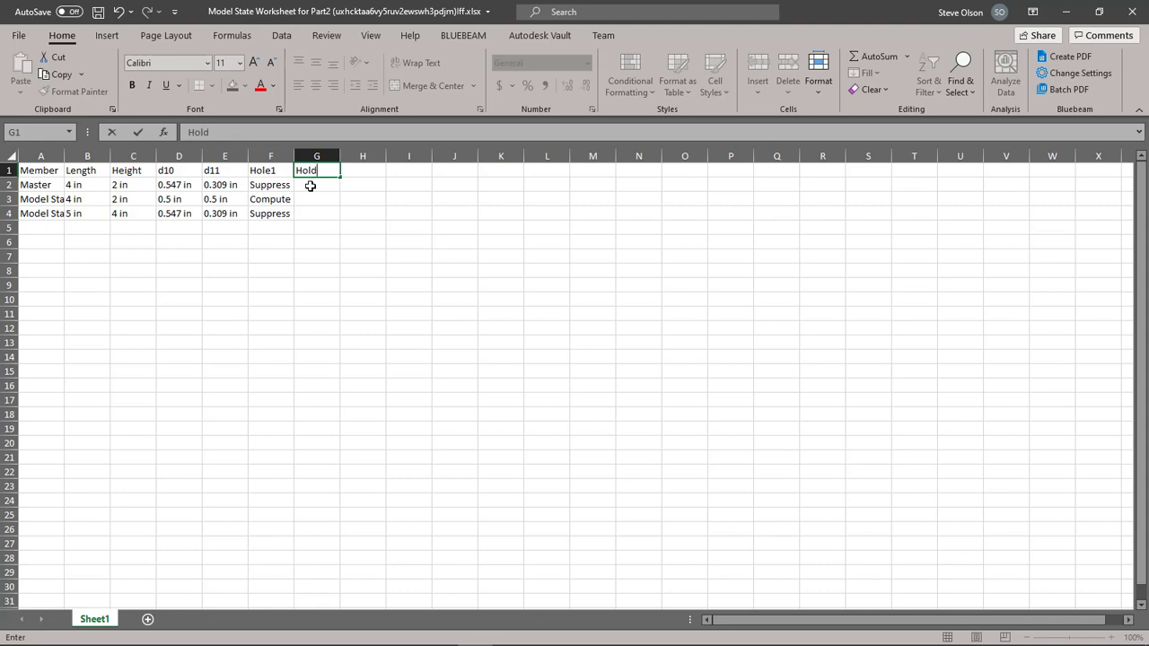
key(BackSpace)
text(eDia)
key(Return)
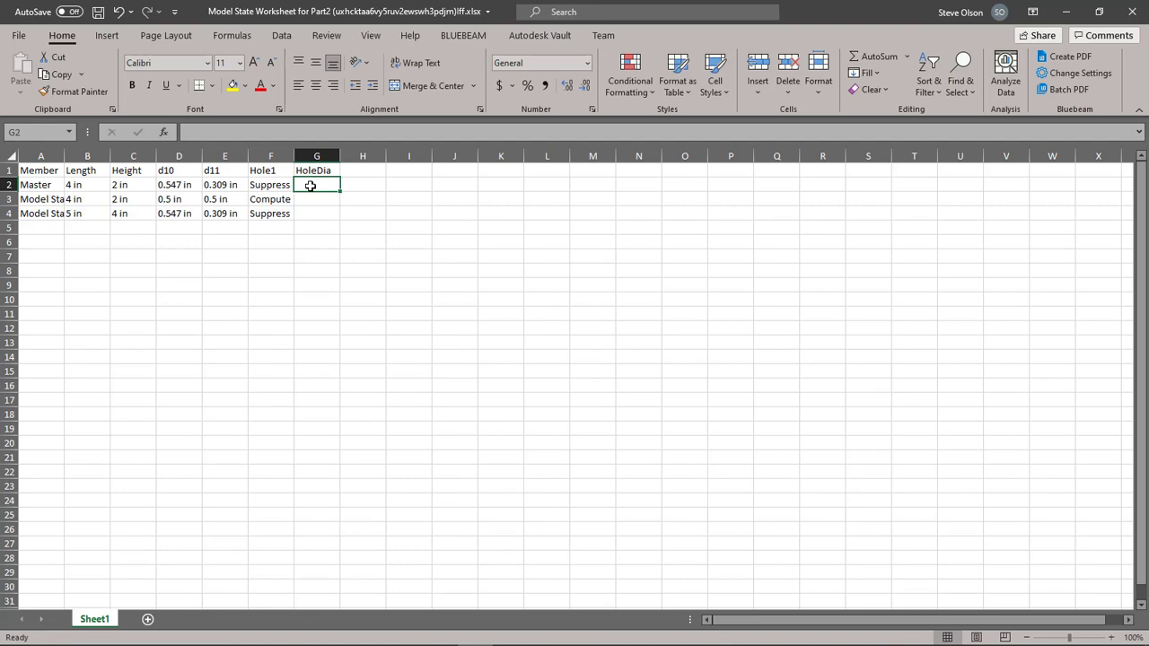
Step: Set HoleDia to 0.5 for Master, 0.75 for Model State1 and 0.5 for Model State2, then save and close the worksheet
text(0.5)
key(Return)
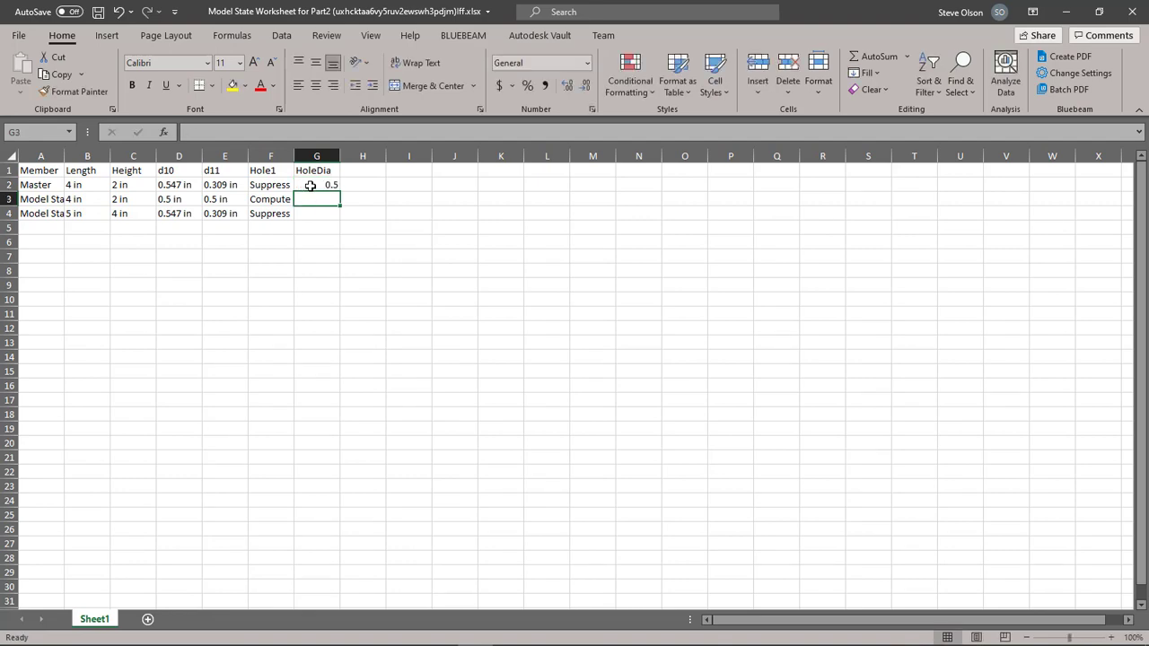
text(0.75)
key(Return)
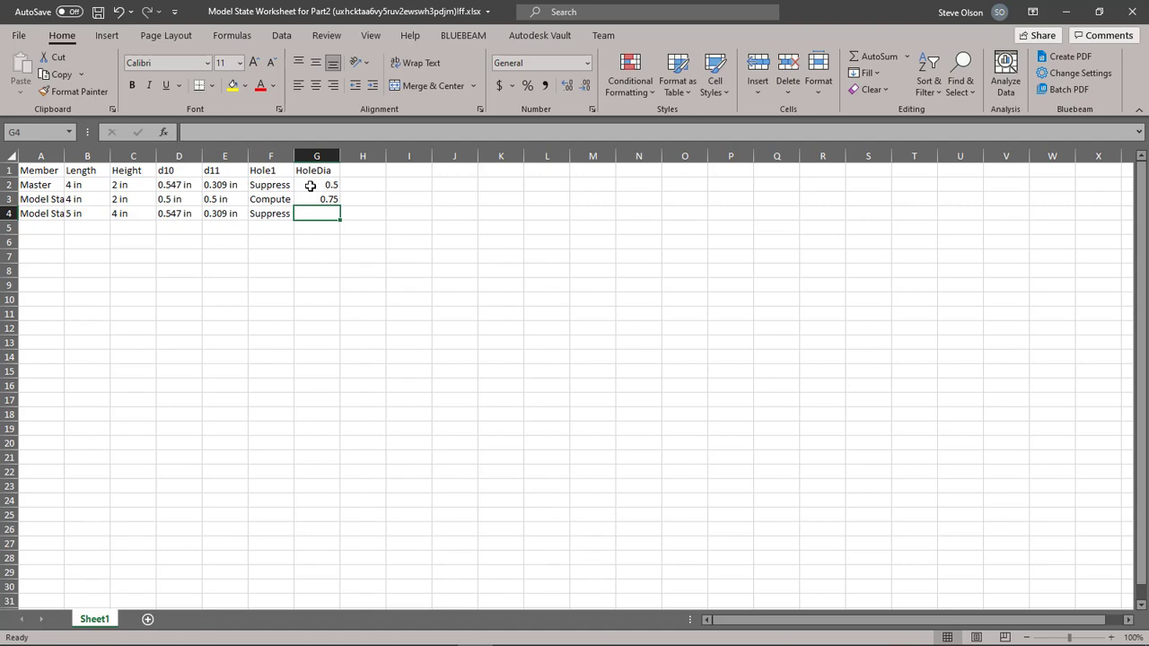
text(.5)
key(Return)
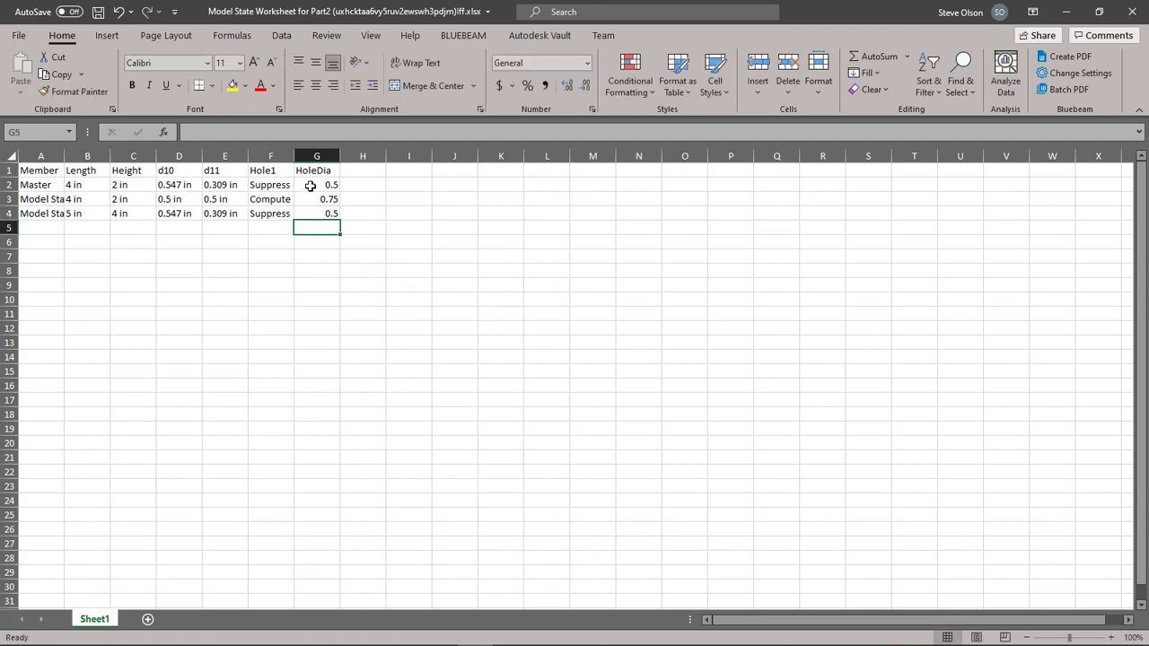
click(98, 12)
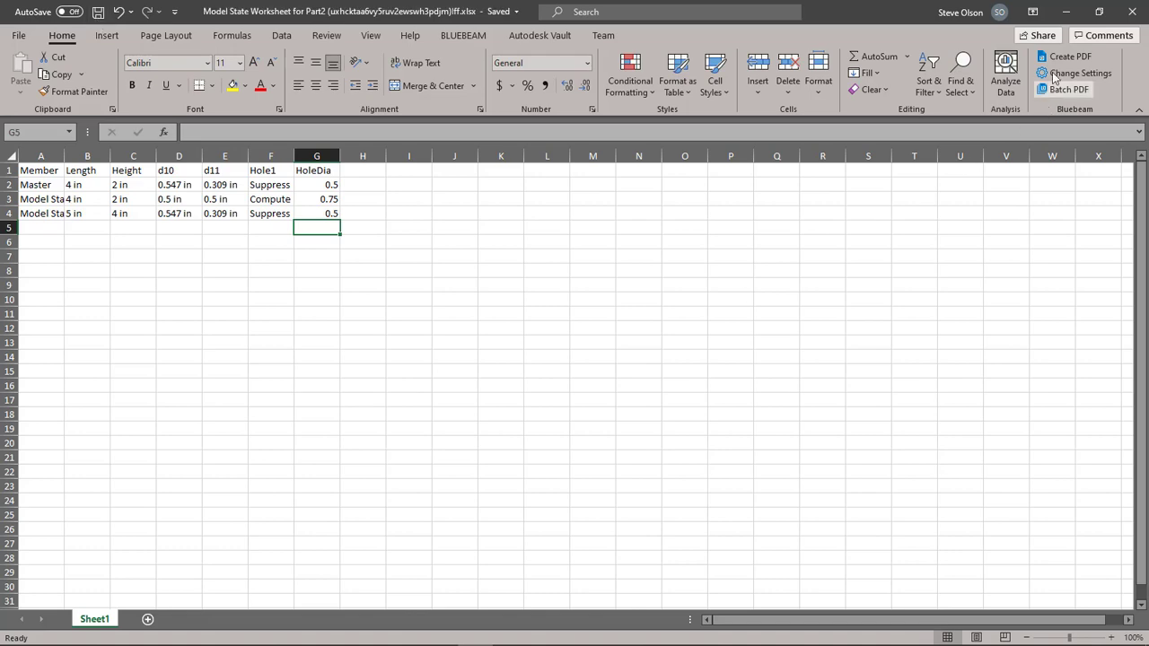
click(1132, 12)
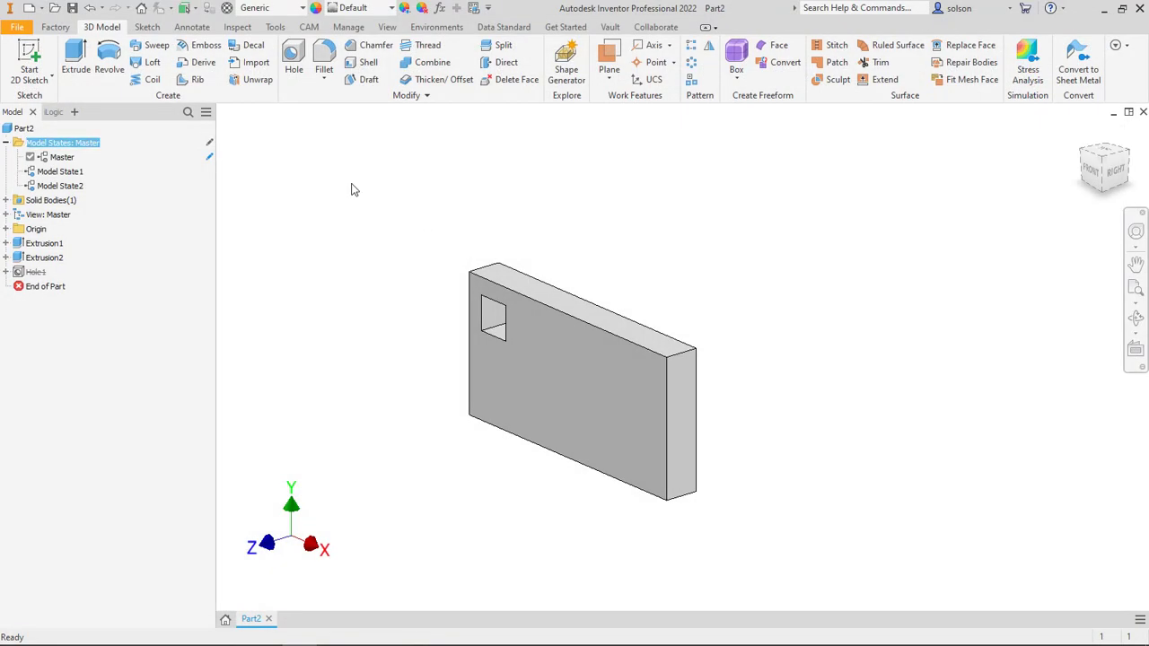
Step: Activate Model State1, Model State2 and Model State1 again in Inventor to compare the round hole
double_click(87, 170)
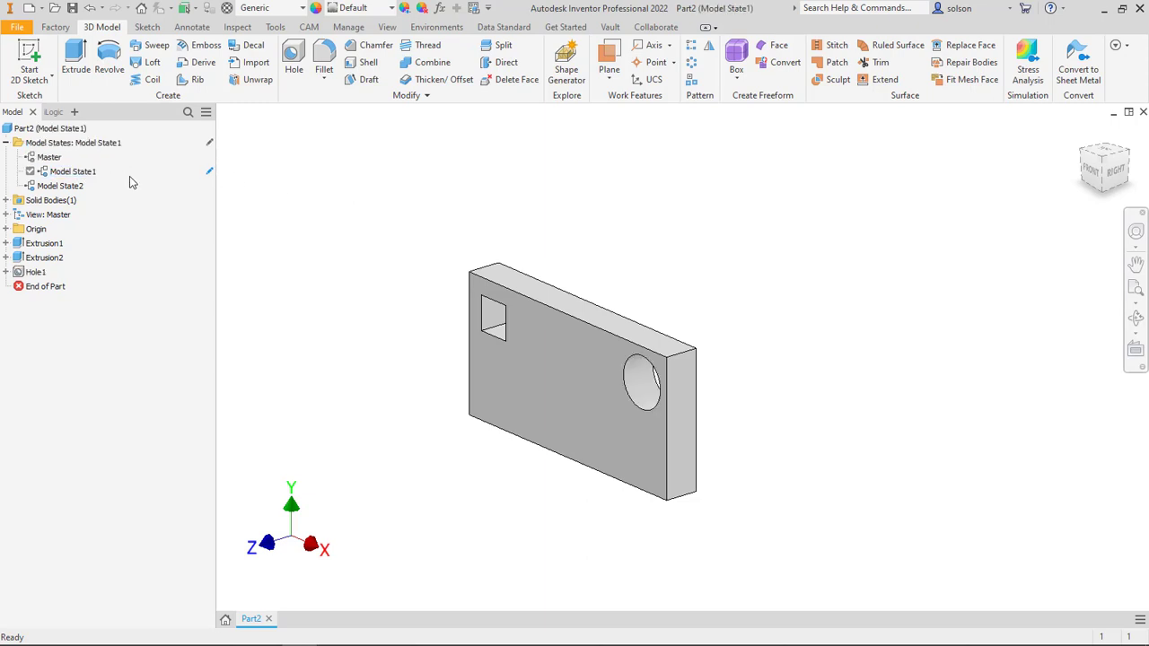
click(71, 187)
double_click(72, 187)
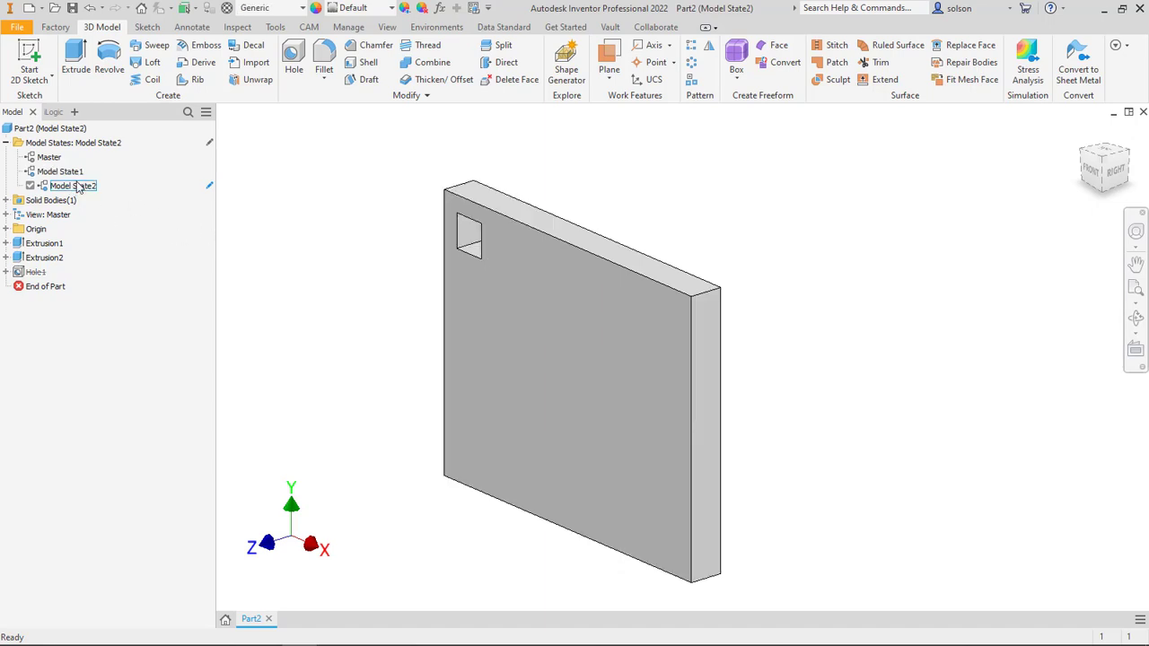
click(74, 175)
double_click(75, 174)
click(77, 203)
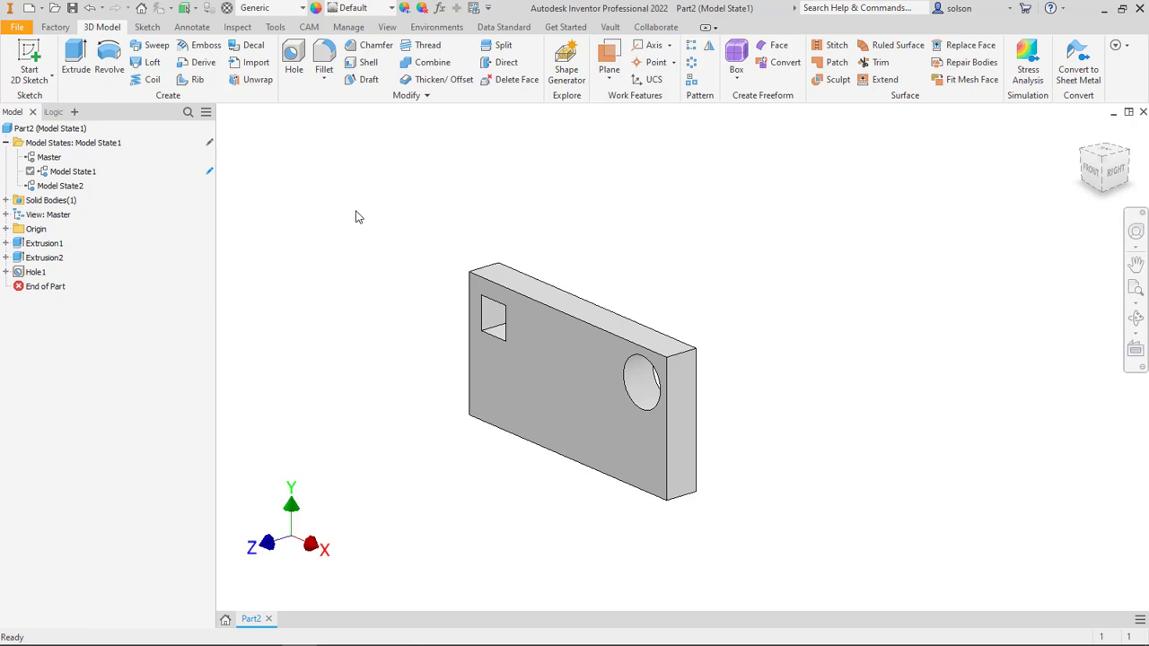
Step: Save the part in the Workspace folder under the file name Part with Model States
click(73, 8)
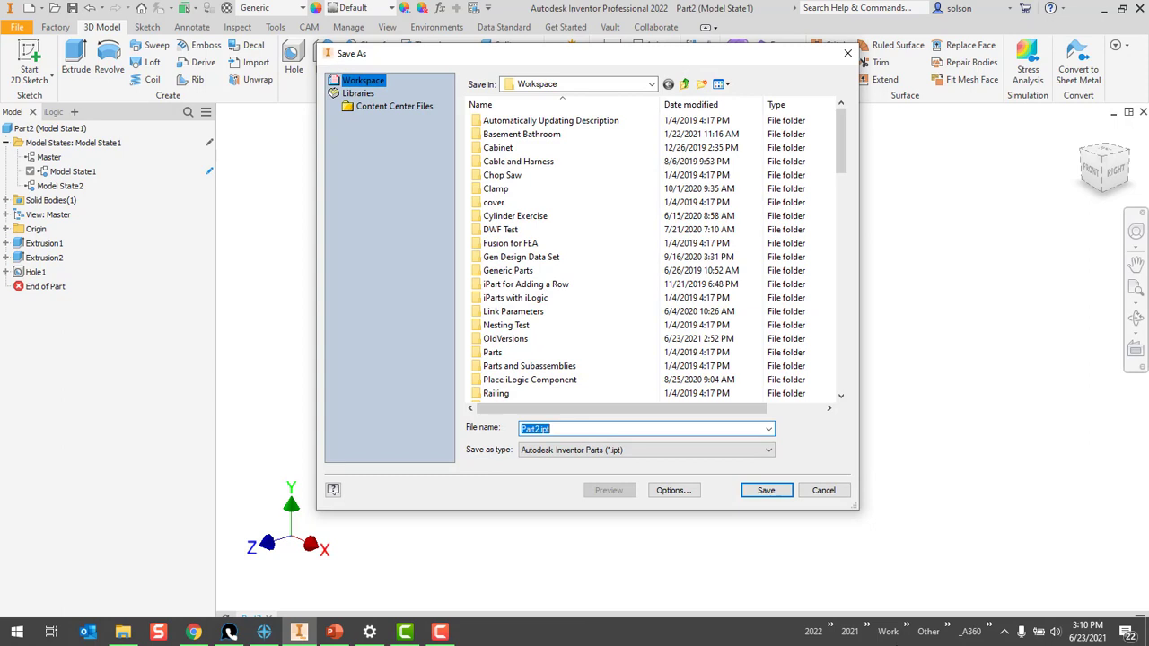
text(P)
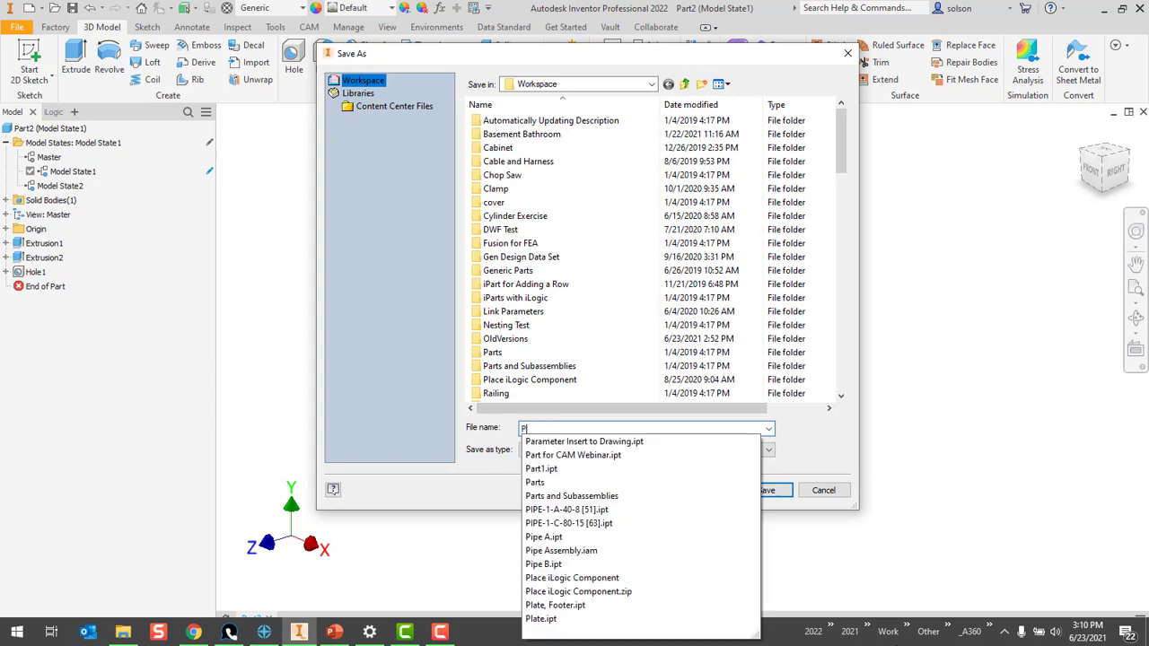
text(art with M)
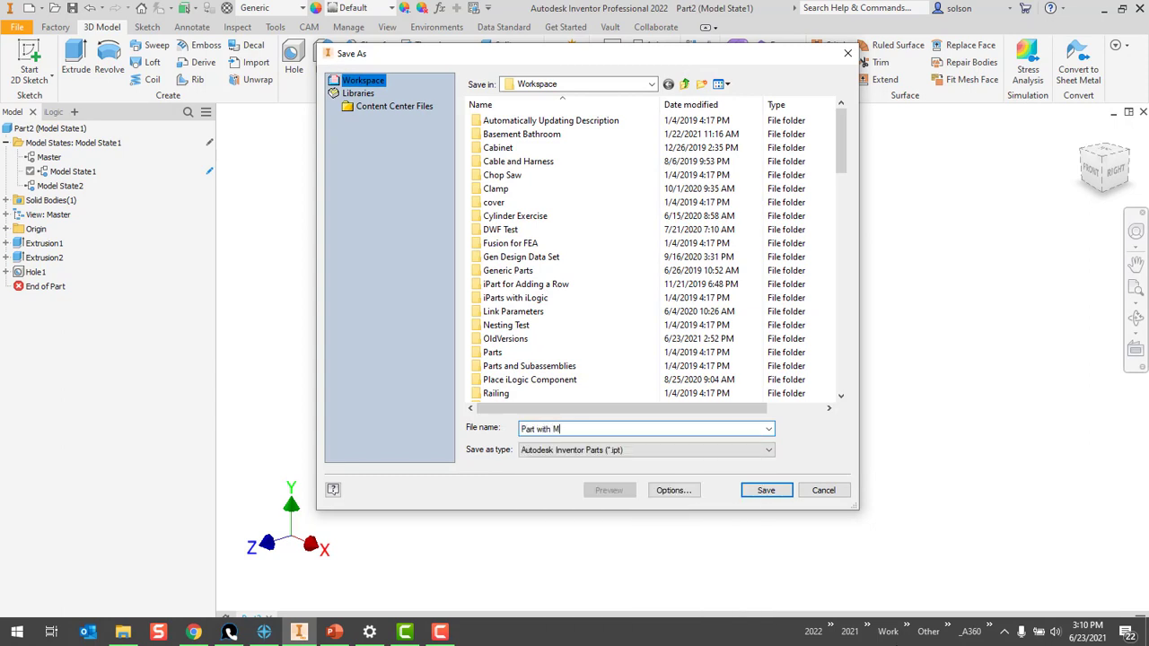
text(odel States)
key(Return)
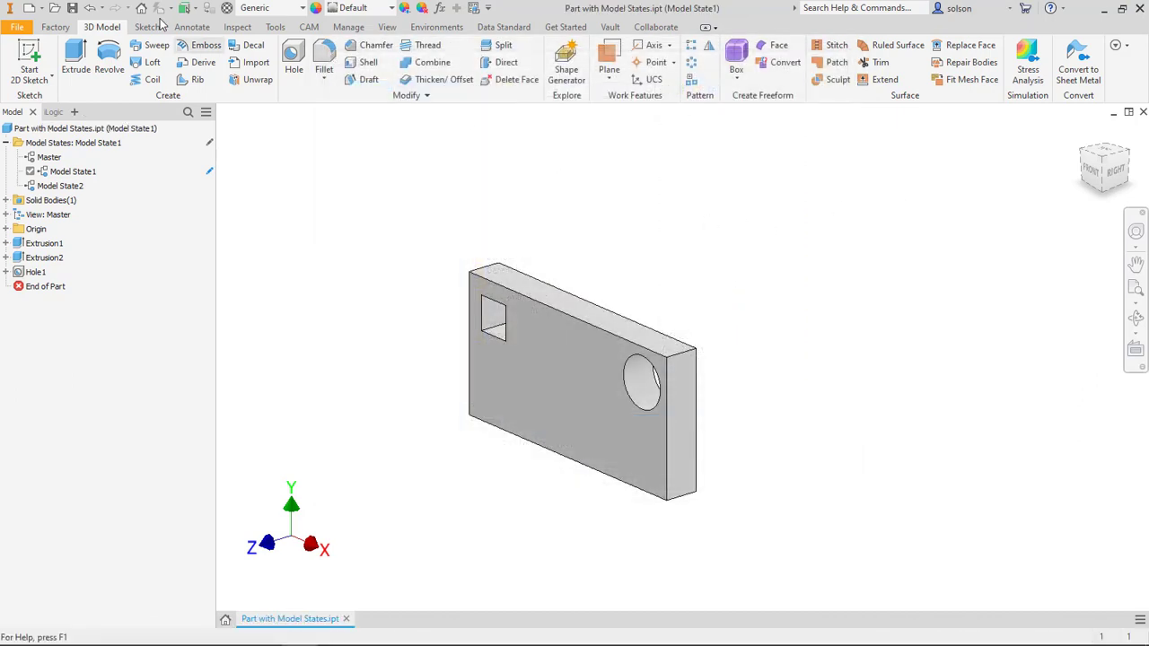
Step: Create a new drawing from the Standard.idw template
click(29, 8)
click(596, 367)
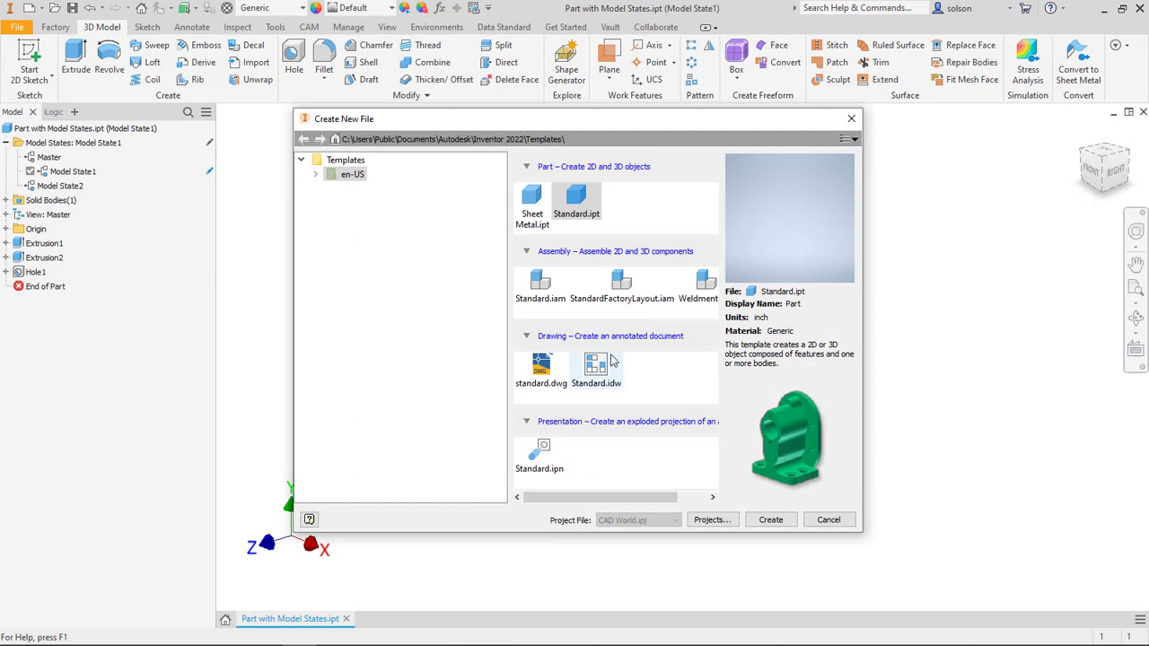
key(Return)
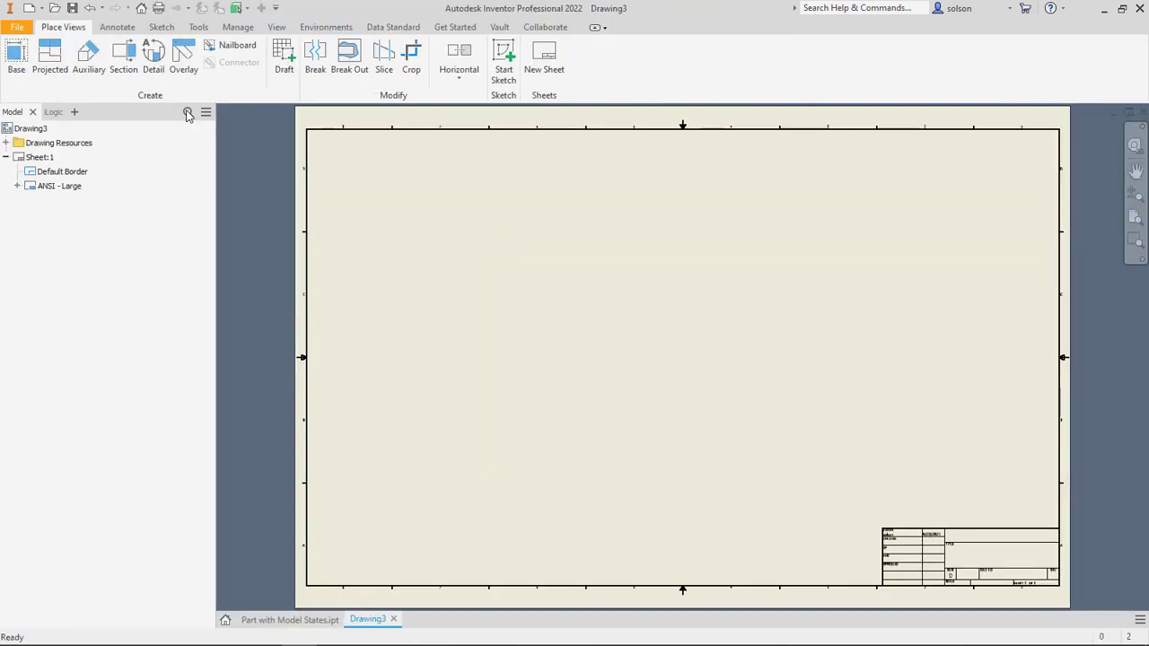
Step: Place an enlarged front base view of the part's Model State1 in the lower half of the sheet, left of centre
click(17, 51)
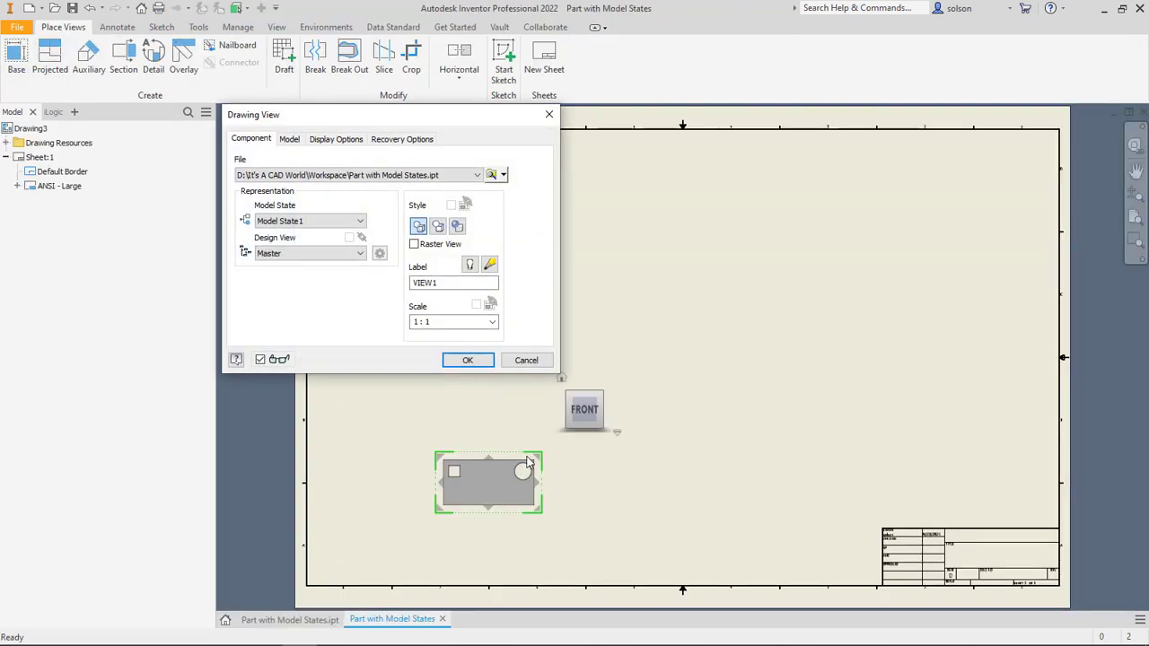
drag(531, 454, 572, 430)
drag(485, 474, 525, 418)
click(467, 361)
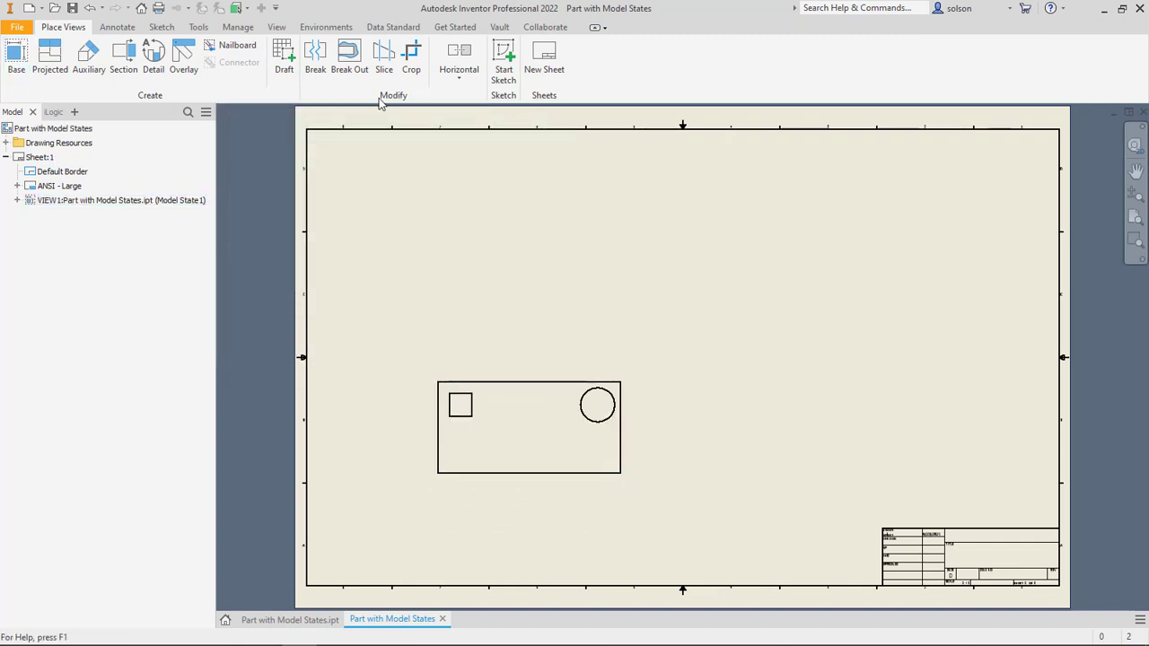
Step: Start a general table with the placed base view as its source for model state data
click(118, 28)
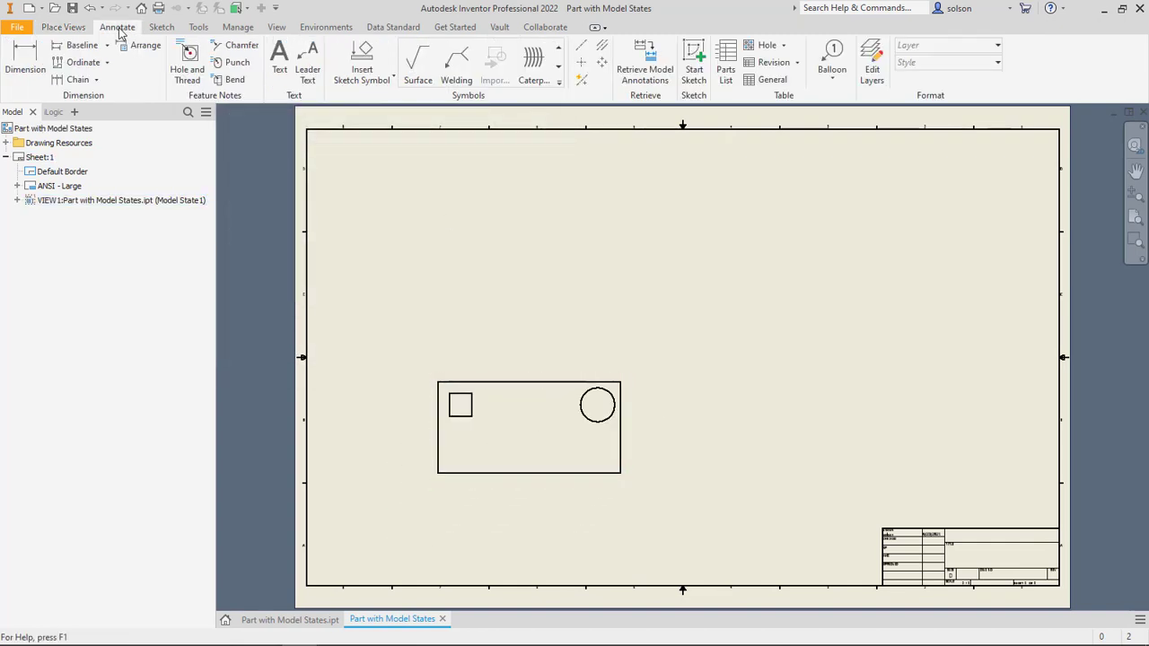
click(765, 81)
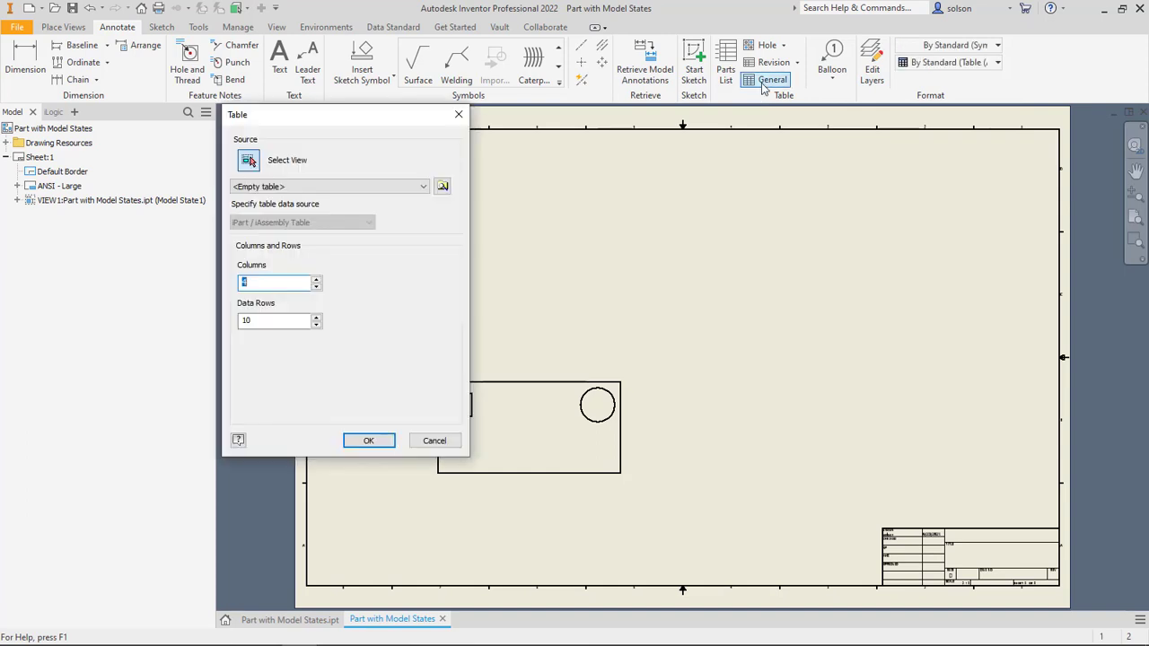
click(523, 409)
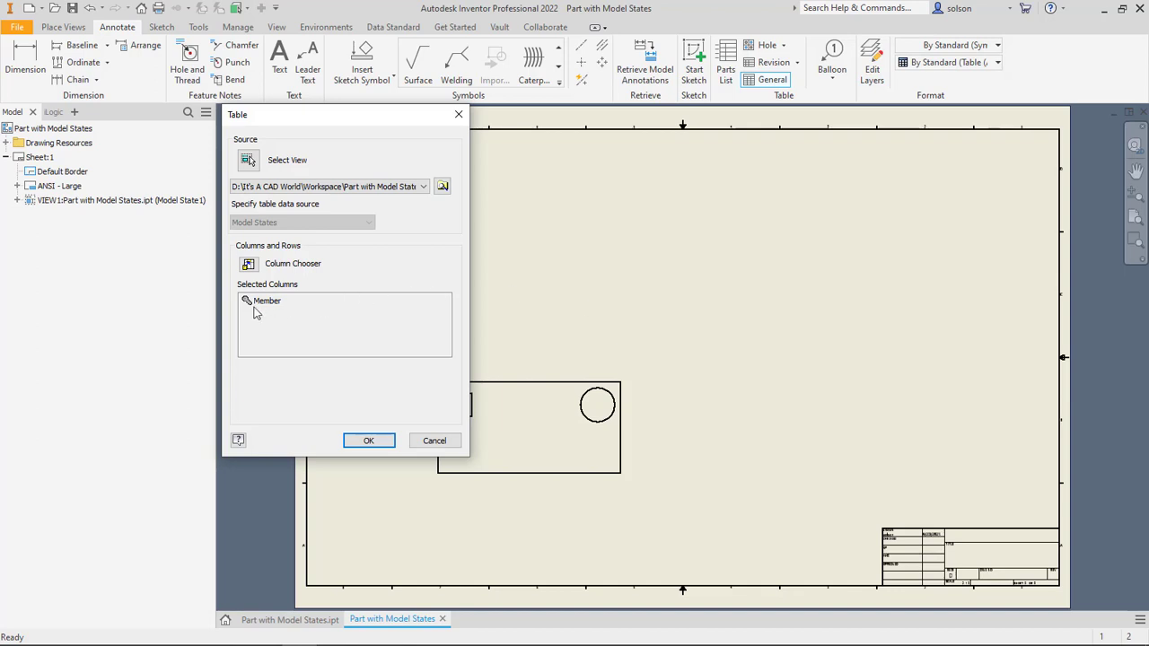
Step: Add the columns Length, Height, Hole1 and HoleDia after Member in the table's column selection
click(249, 265)
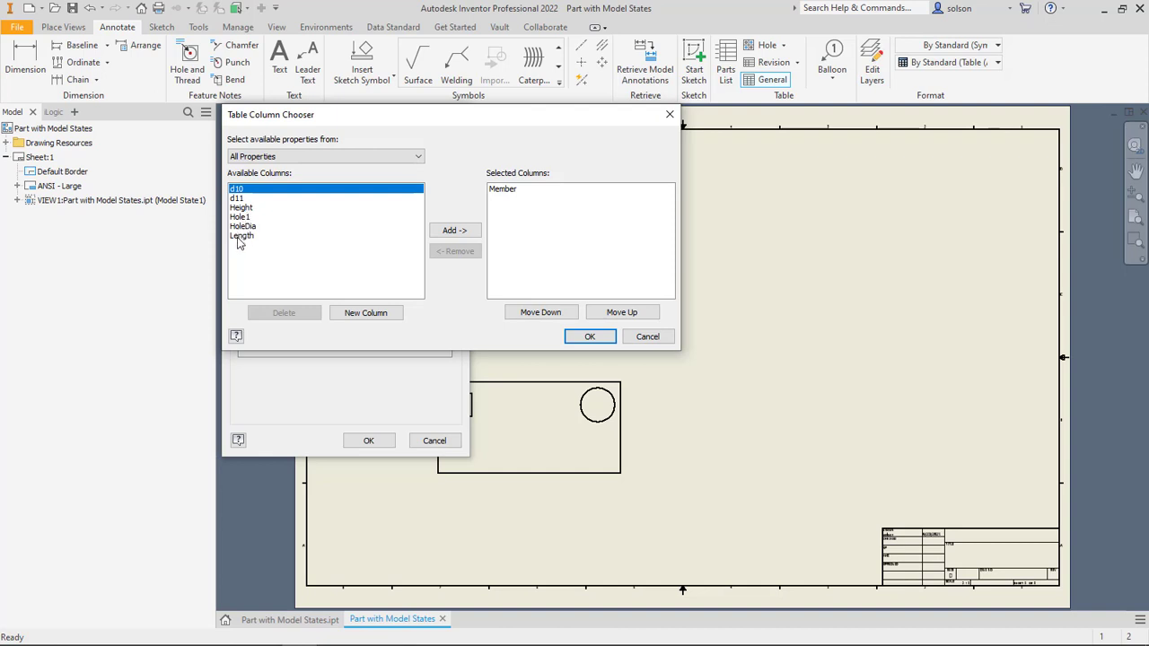
click(242, 235)
click(451, 230)
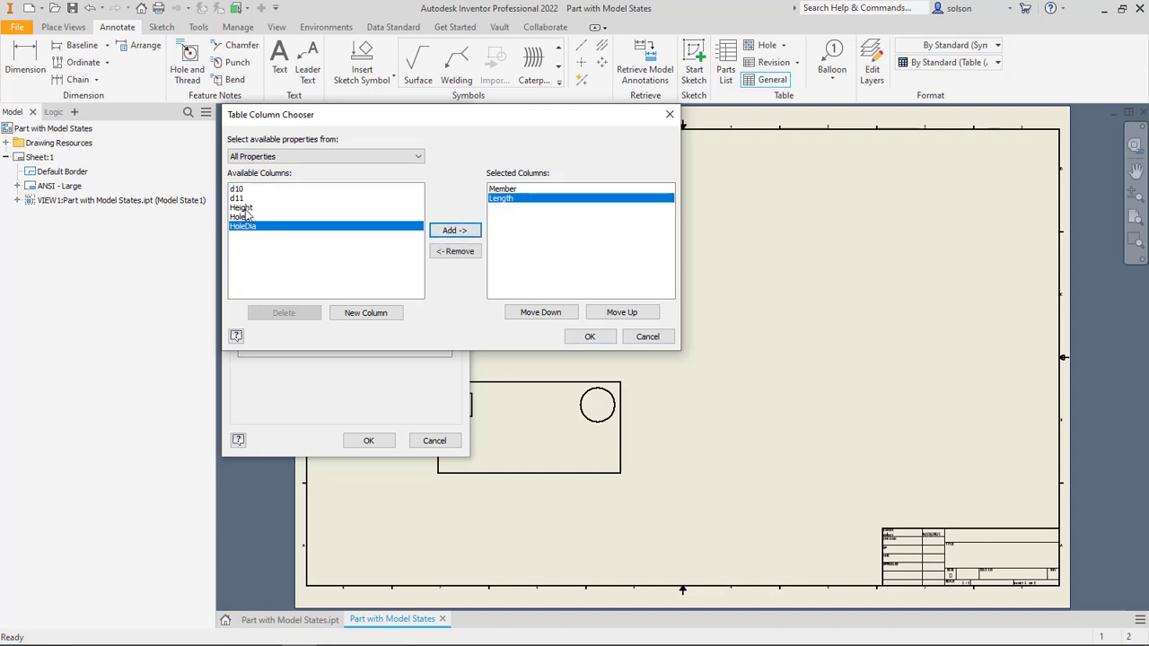
click(248, 209)
click(454, 230)
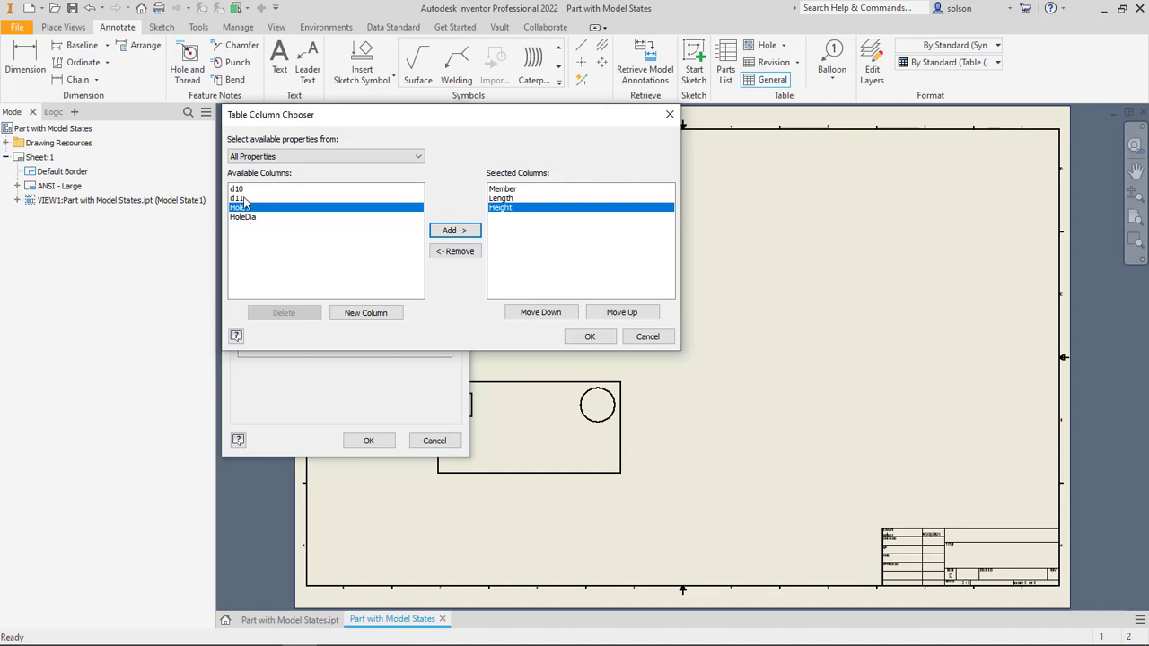
click(449, 231)
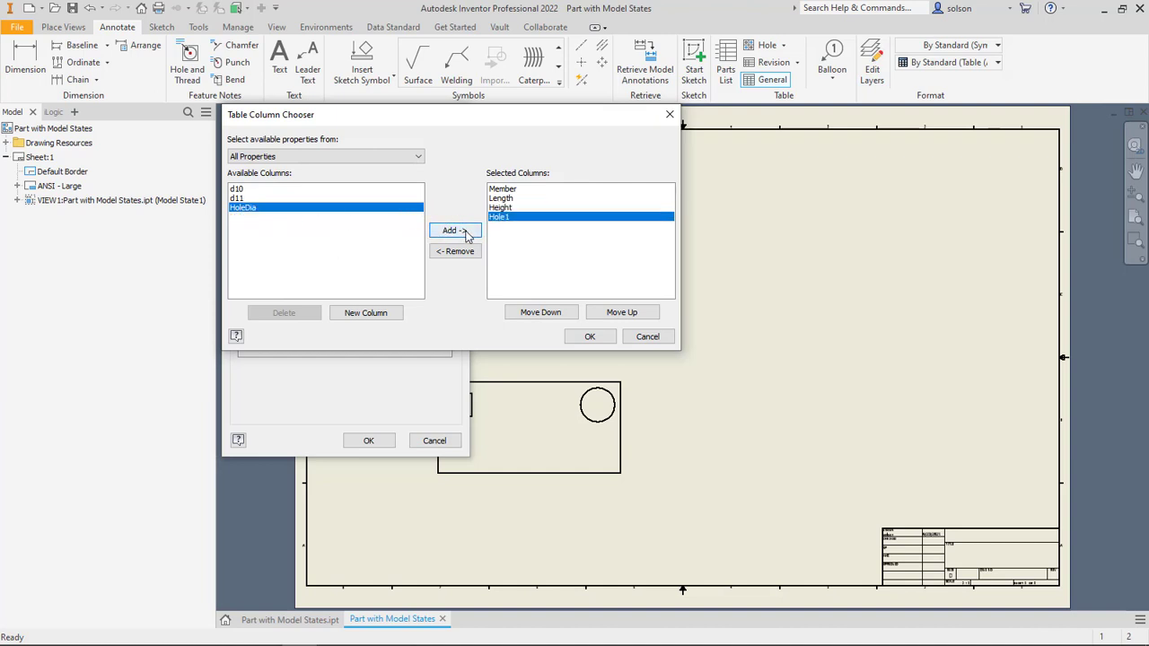
click(452, 229)
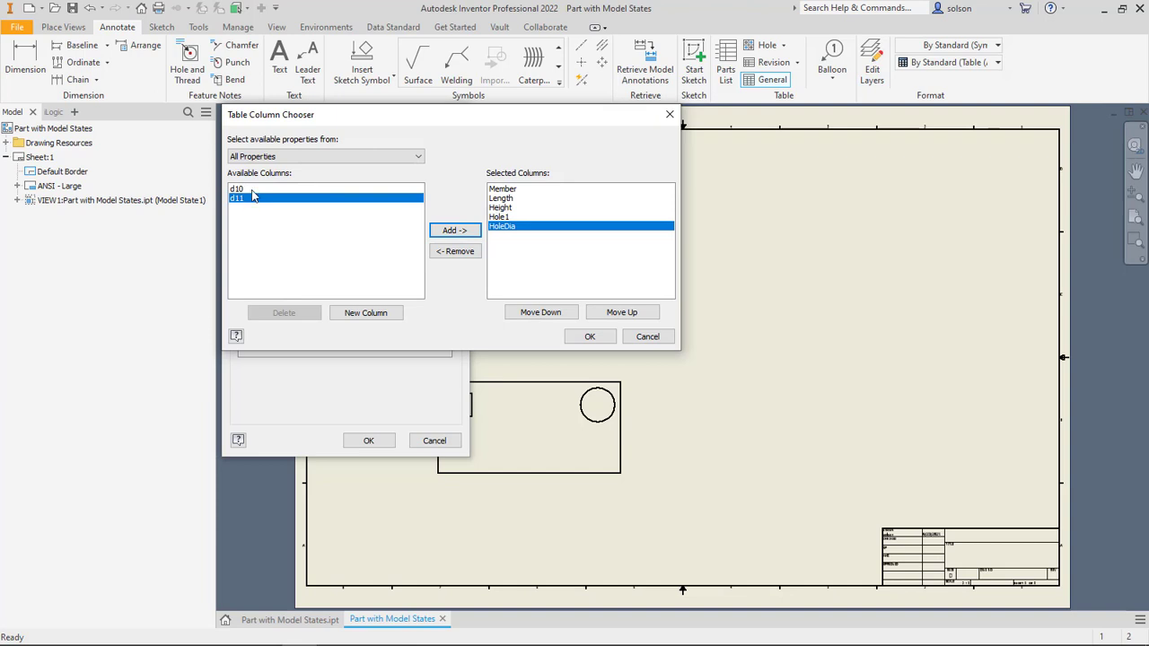
click(591, 336)
Step: Place the model state table on the sheet above and to the right of the base view, and inspect its rows
click(370, 440)
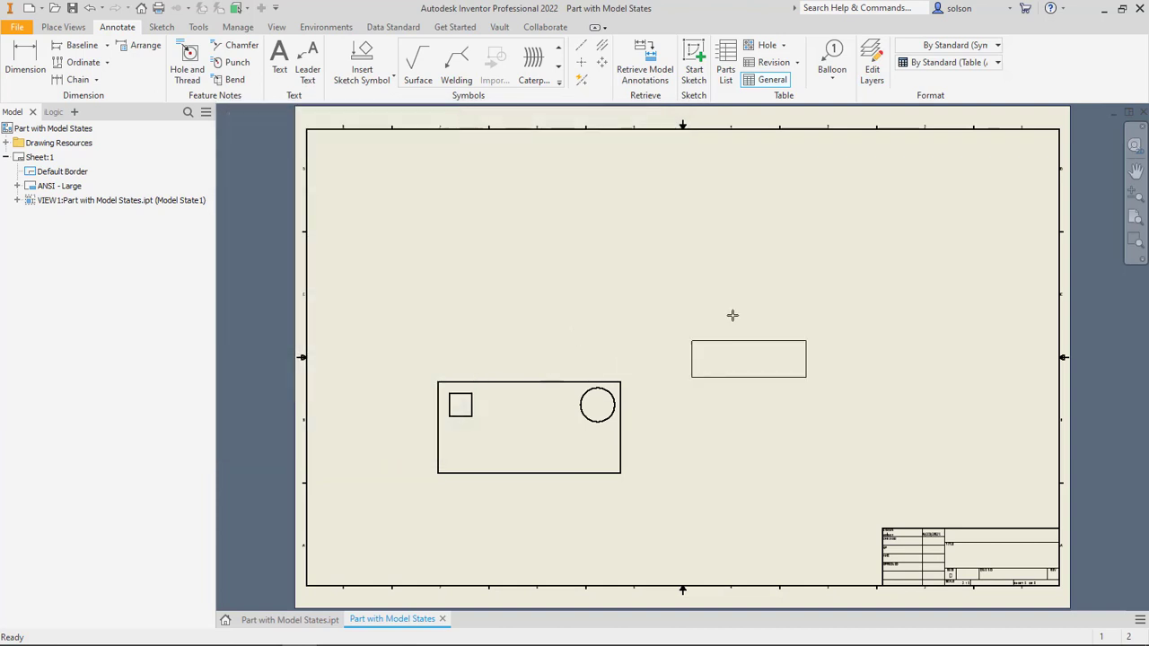
click(869, 274)
scroll(871, 275, up, 5)
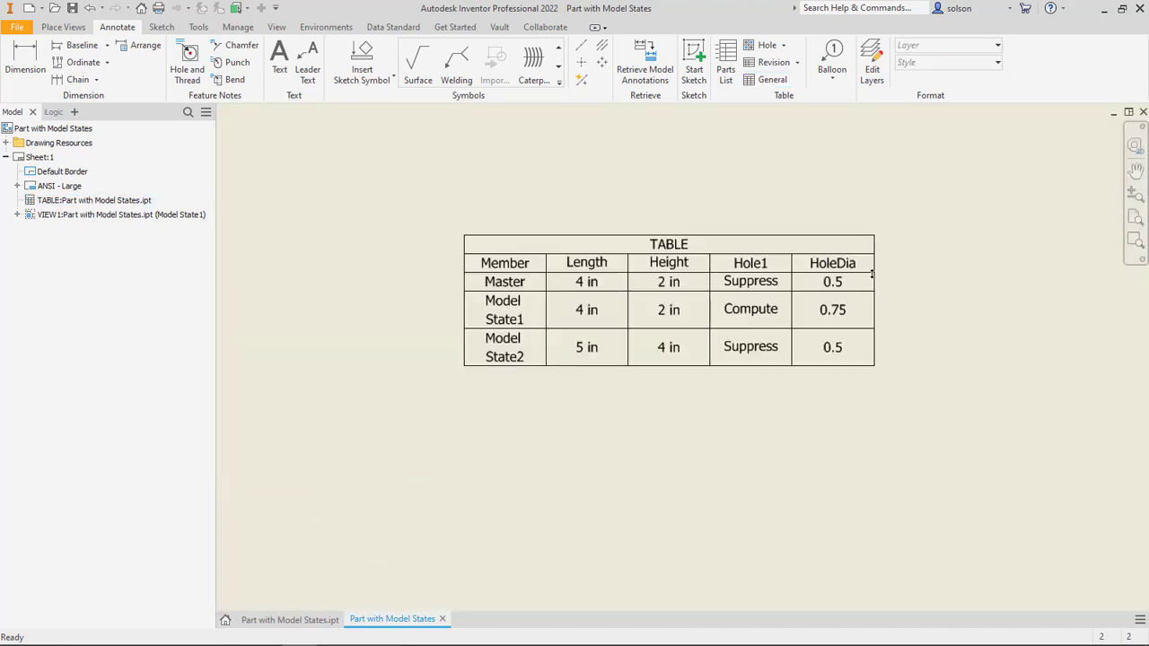
scroll(871, 273, up, 3)
scroll(871, 274, down, 8)
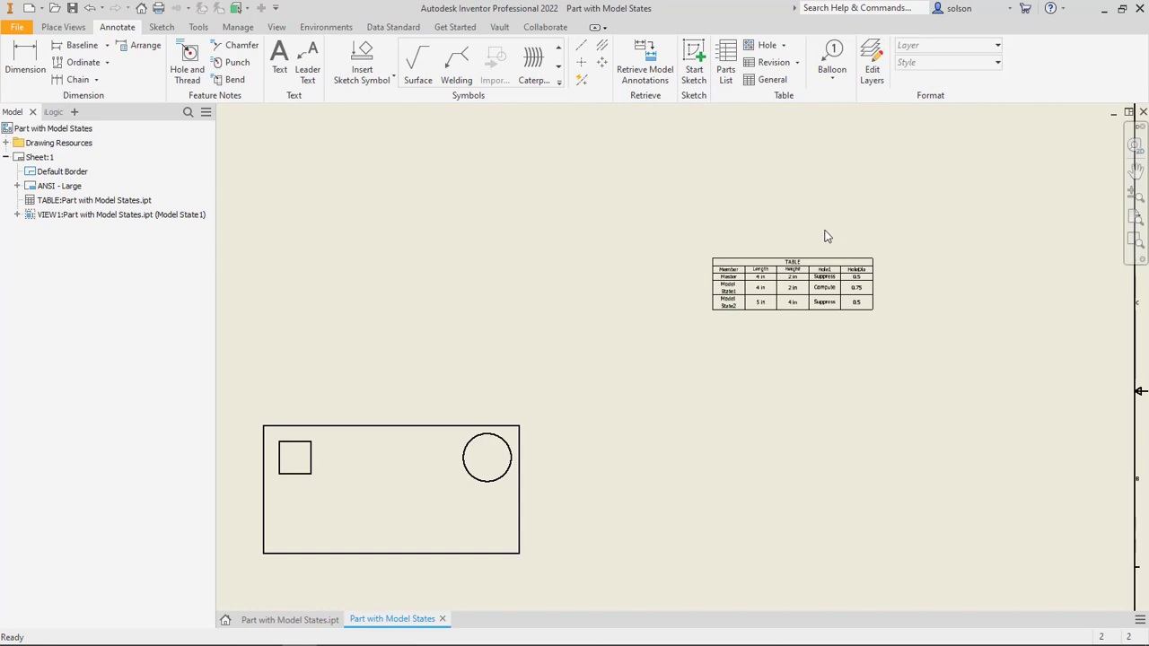
Step: Return to the part document and show the available commands for Model State1
click(326, 620)
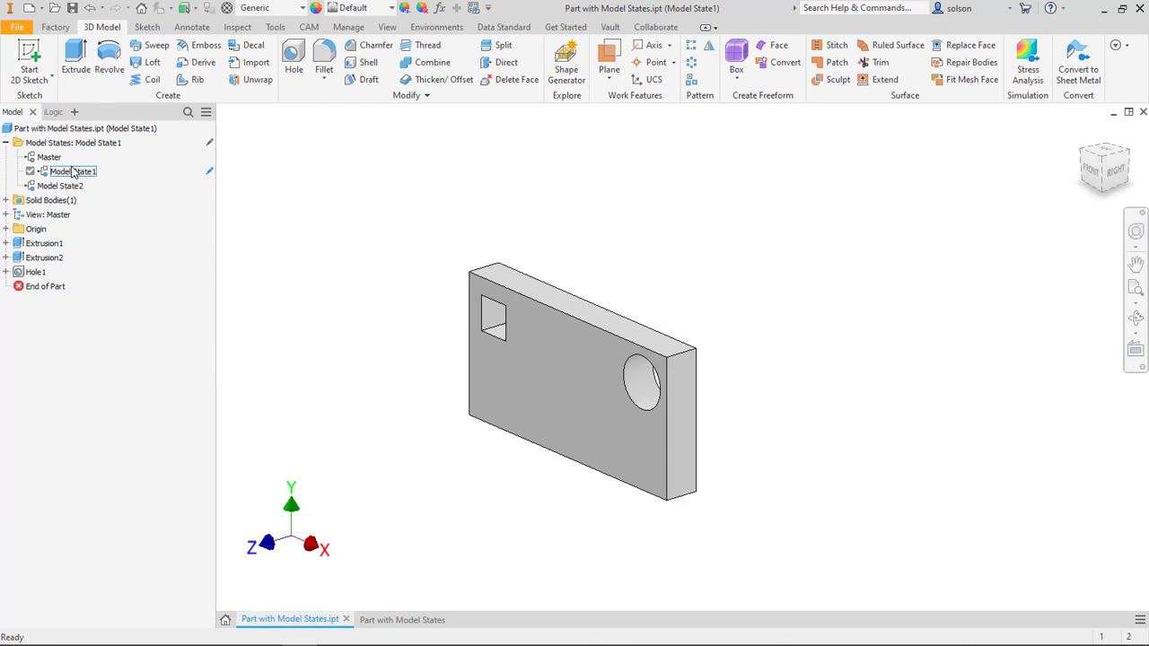
right_click(74, 174)
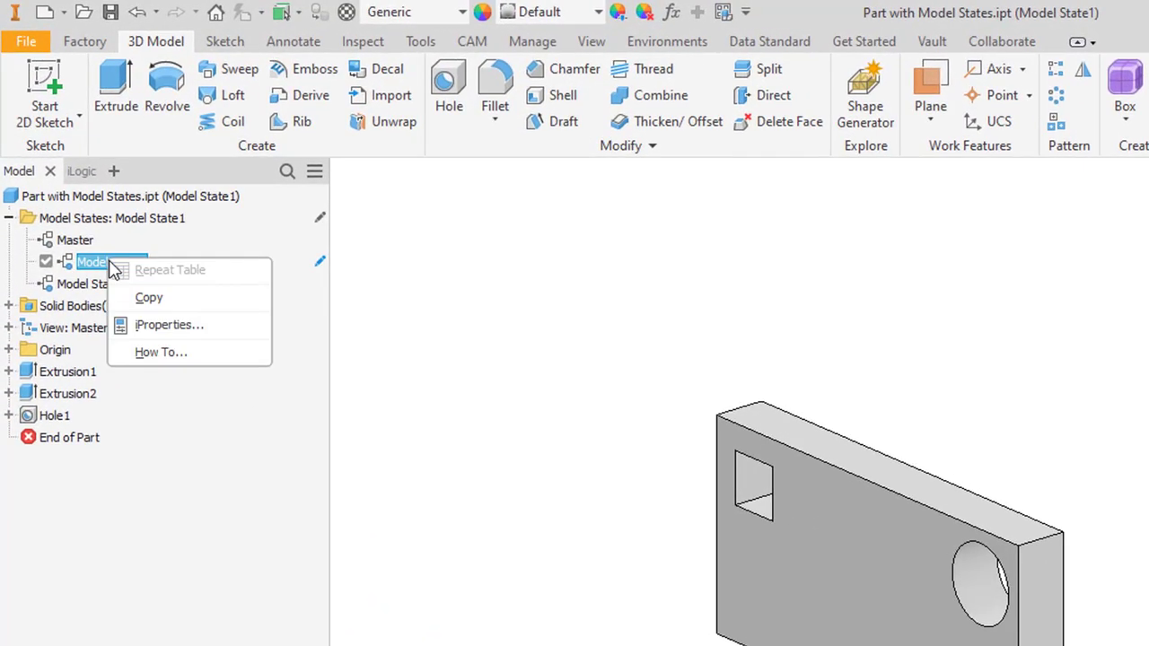